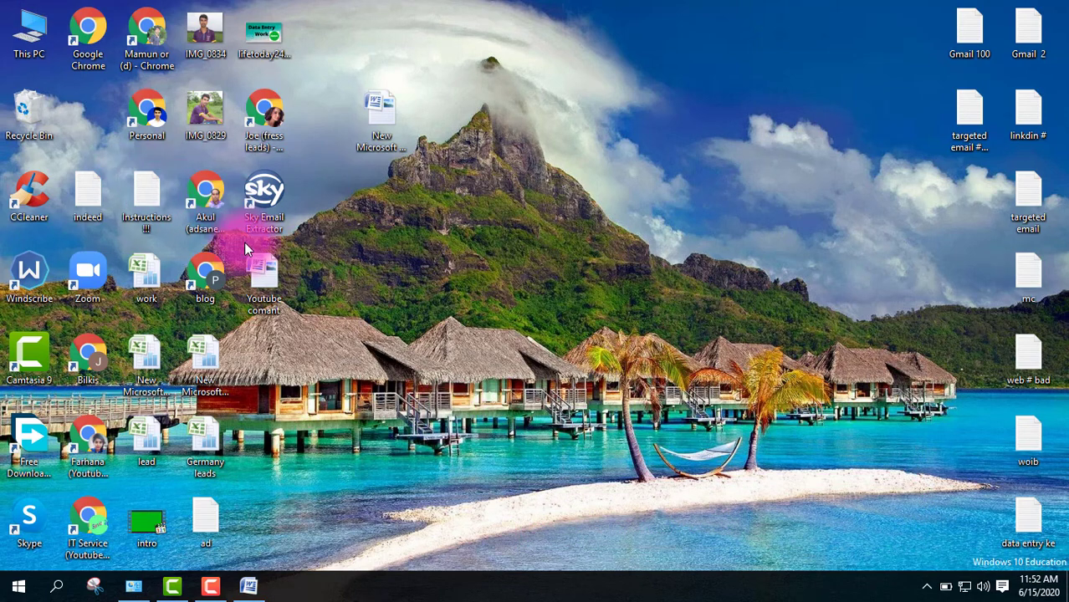
# Open Sky Email Extractor from the desktop and clear the existing search keyword
pyautogui.doubleClick(275, 211)
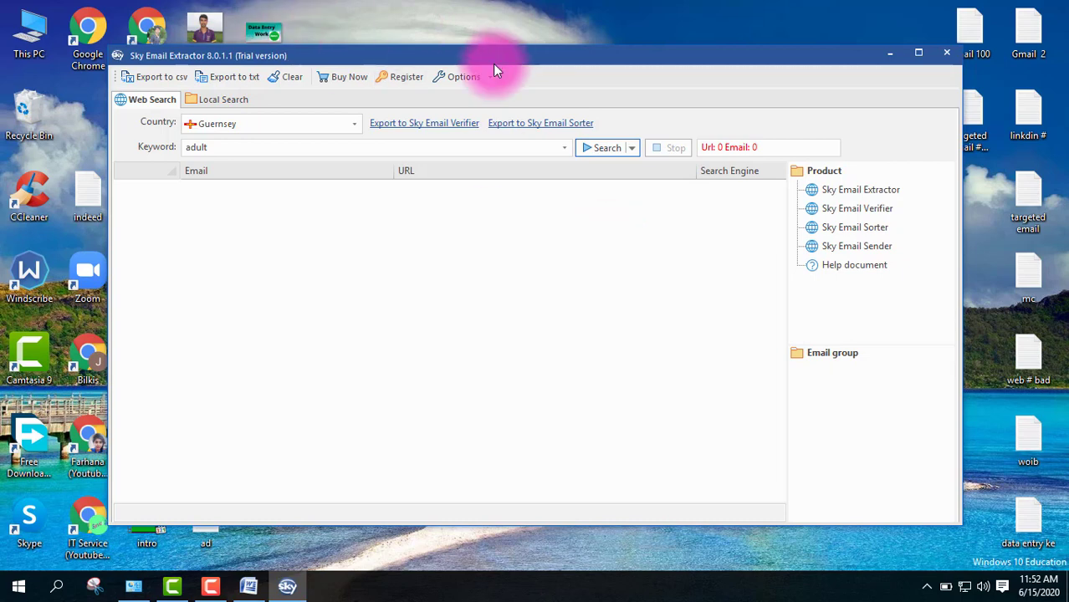
pyautogui.moveTo(408, 55); pyautogui.dragTo(405, 47)
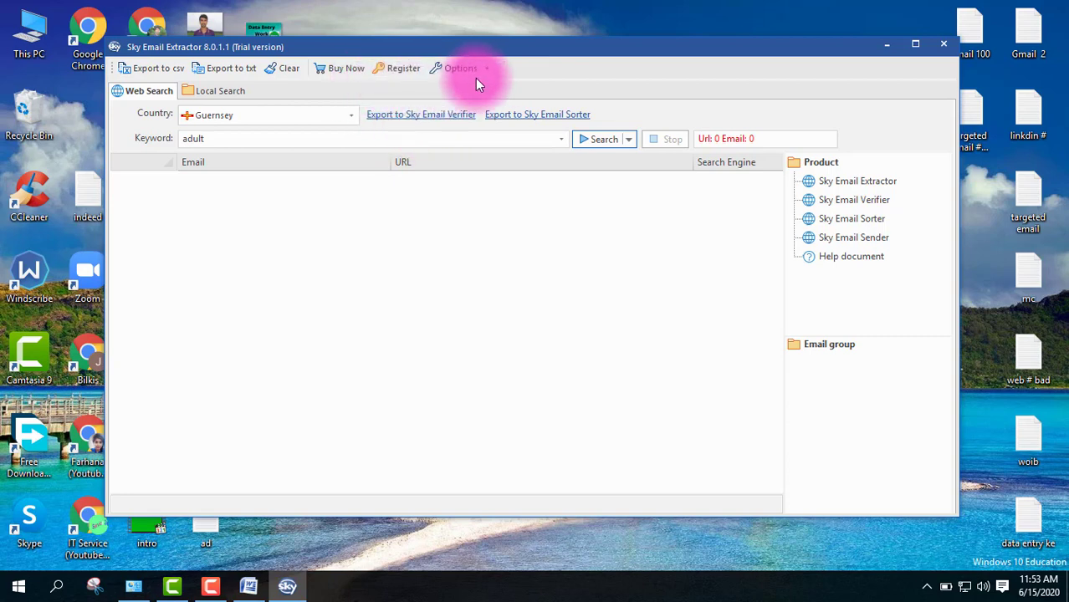
pyautogui.doubleClick(219, 138)
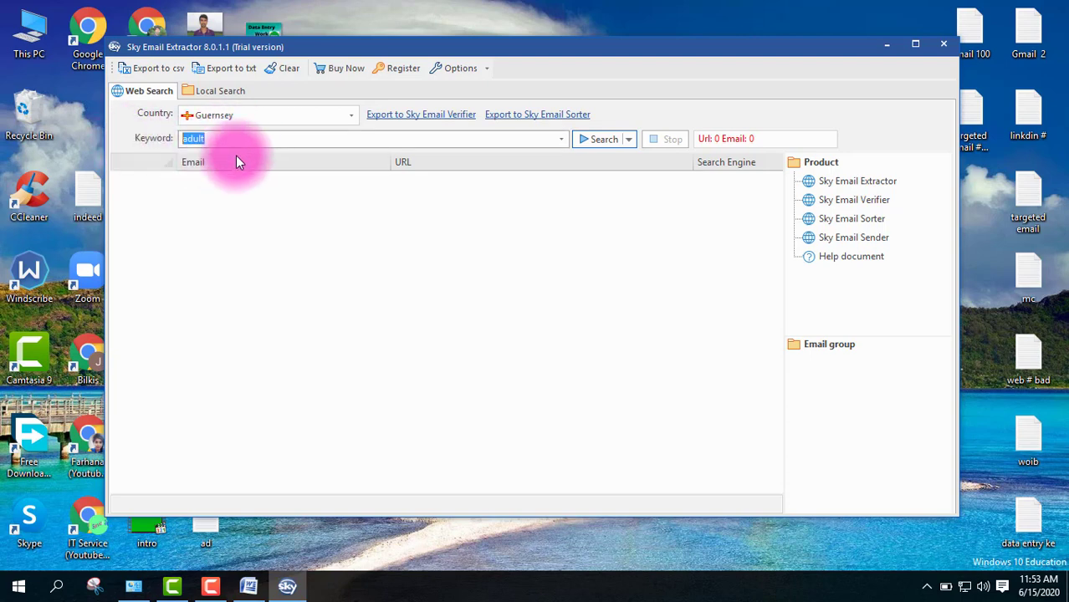
pyautogui.press('BackSpace')
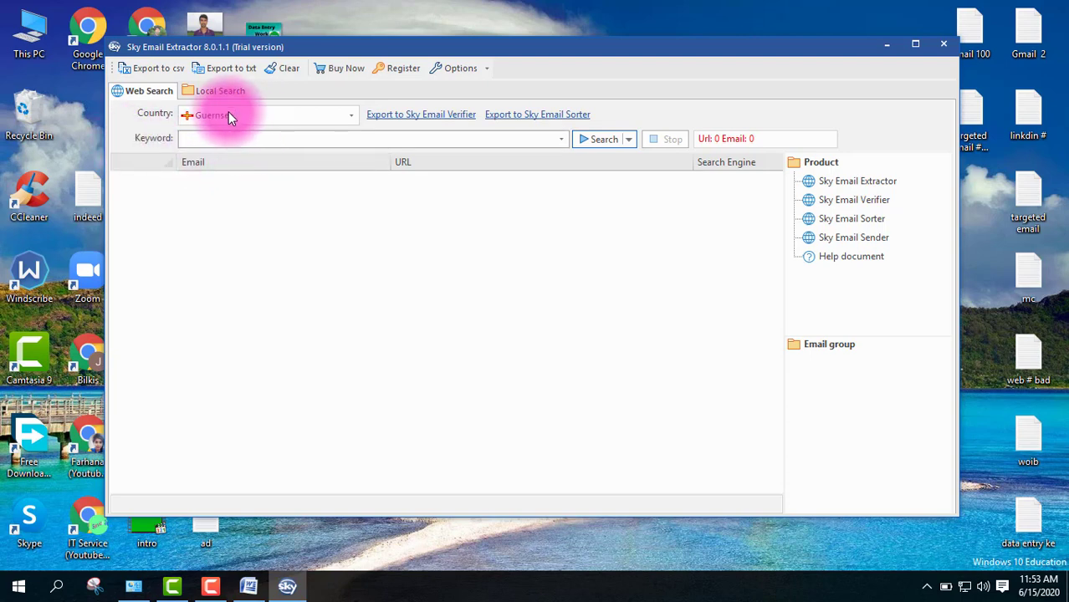
pyautogui.click(230, 116)
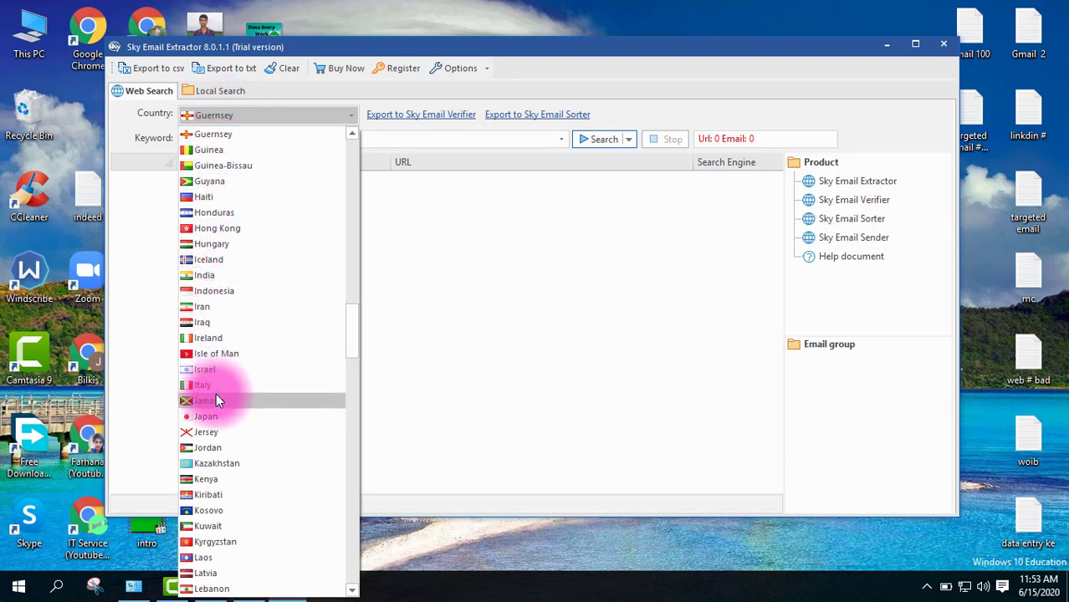
pyautogui.scroll(-3, 215, 393)
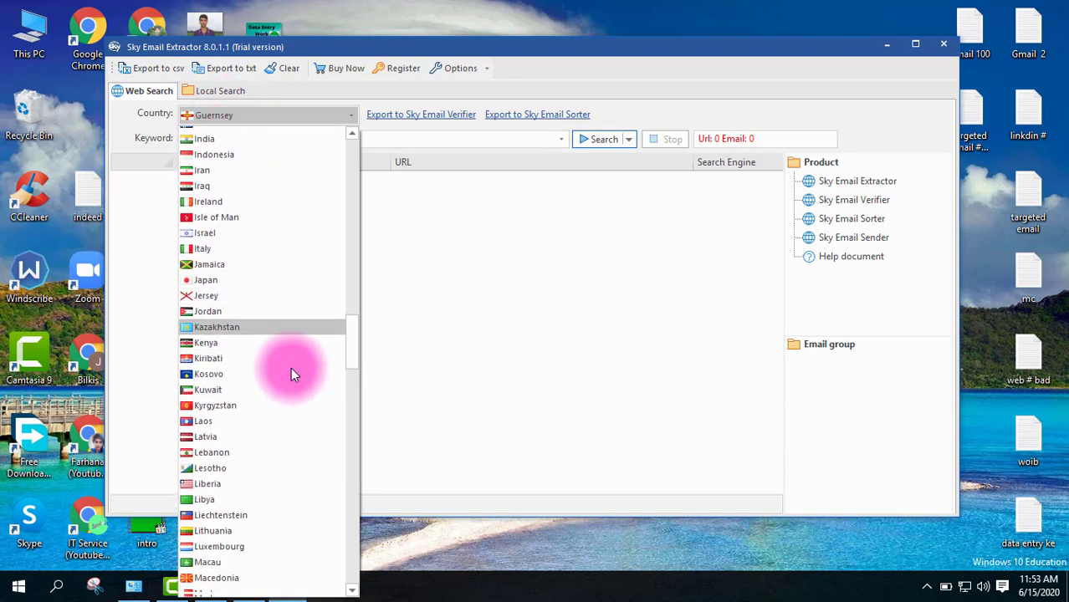
pyautogui.scroll(-1, 290, 367)
pyautogui.scroll(-1, 291, 367)
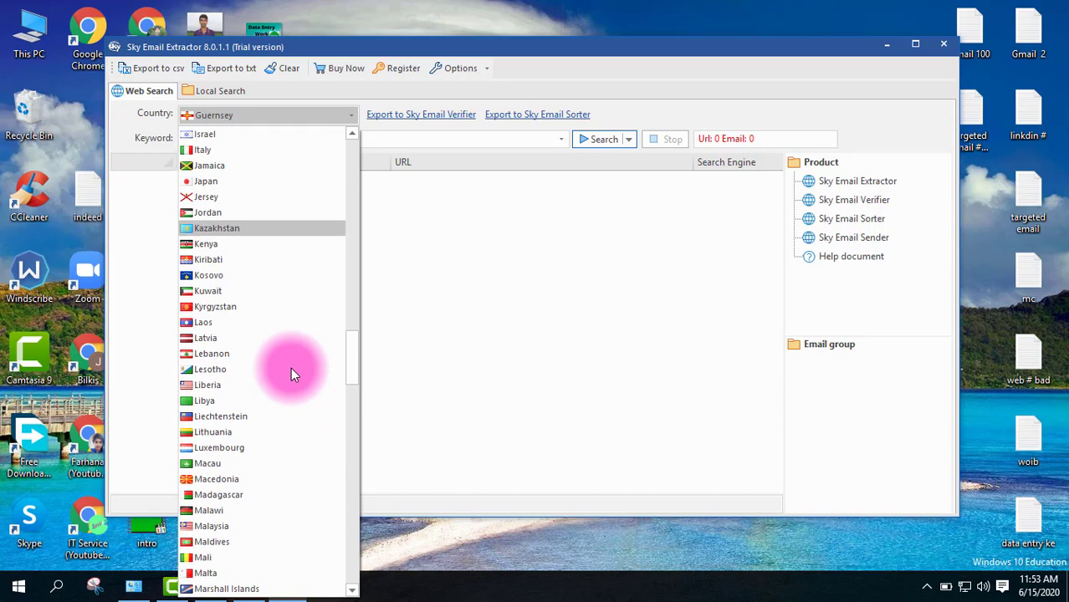
pyautogui.scroll(-2, 290, 367)
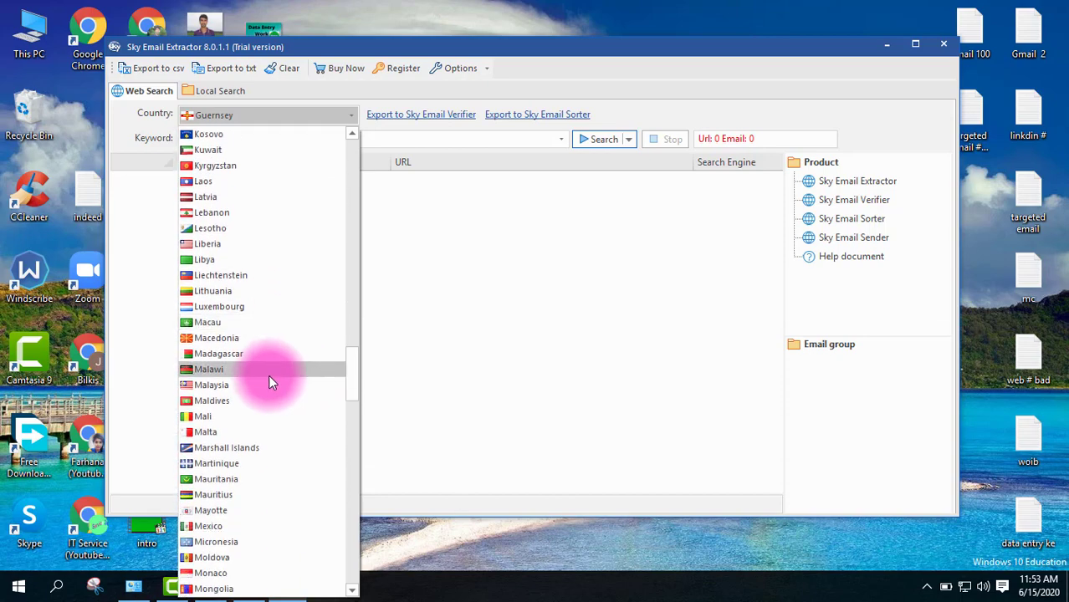
pyautogui.moveTo(350, 379); pyautogui.dragTo(444, 438)
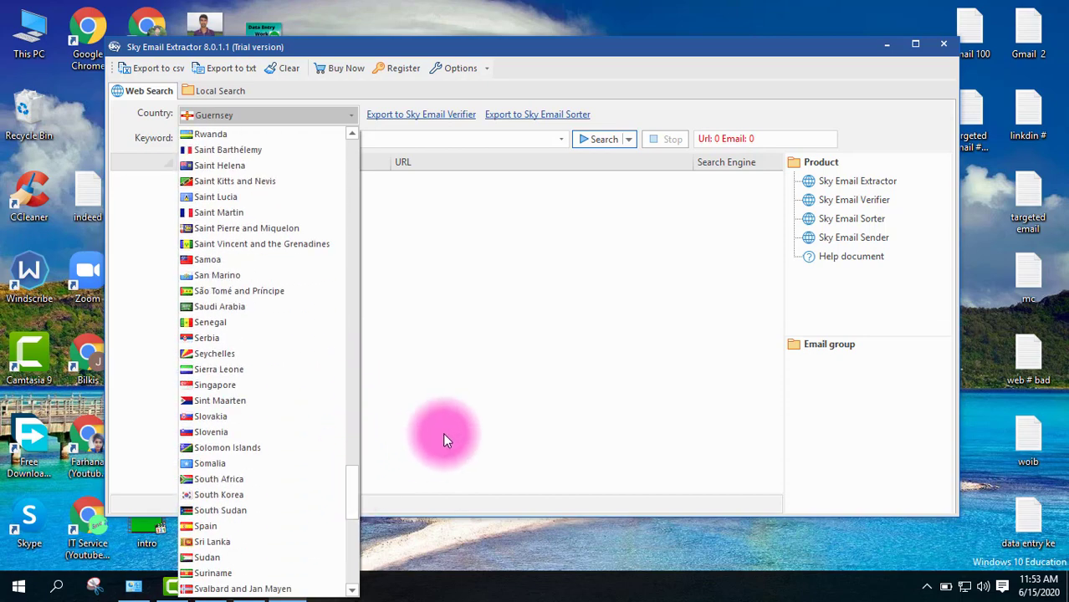
pyautogui.click(444, 438)
pyautogui.click(203, 137)
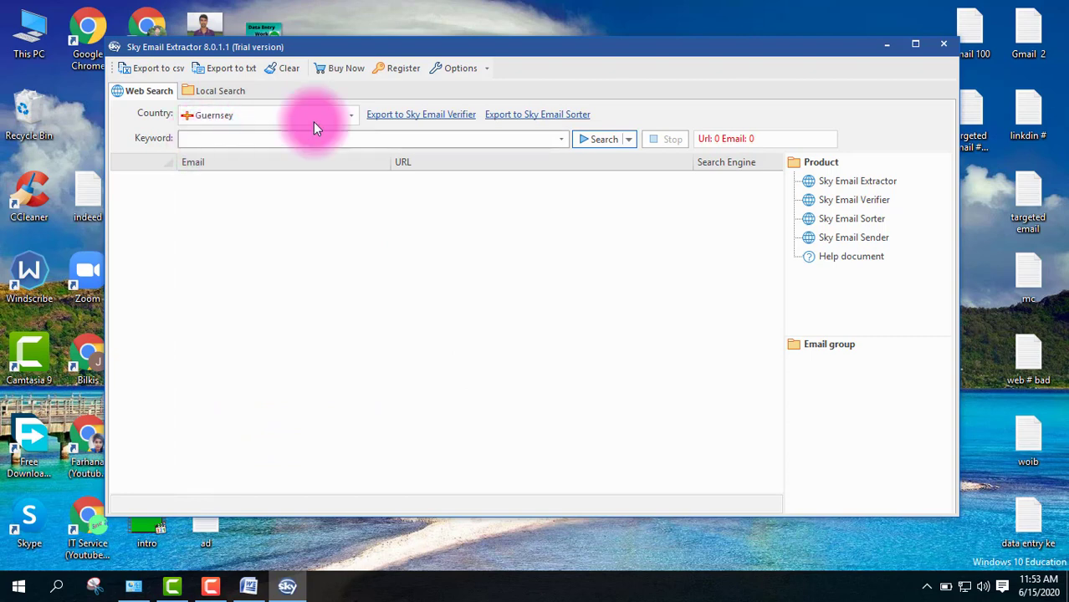
# Set the web search country to United States
pyautogui.moveTo(457, 43); pyautogui.dragTo(501, 20)
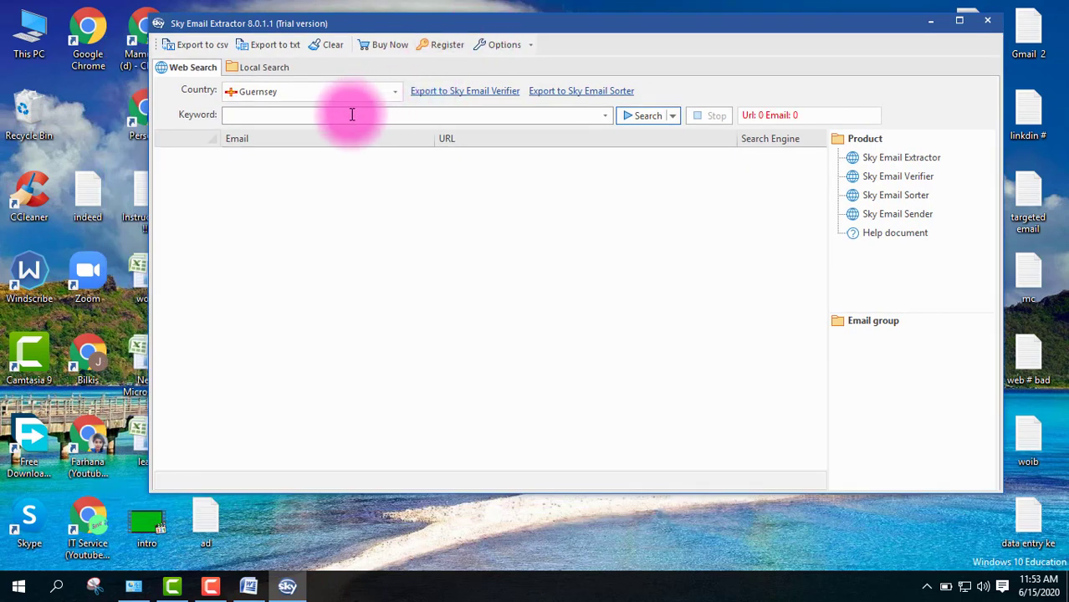
pyautogui.click(345, 115)
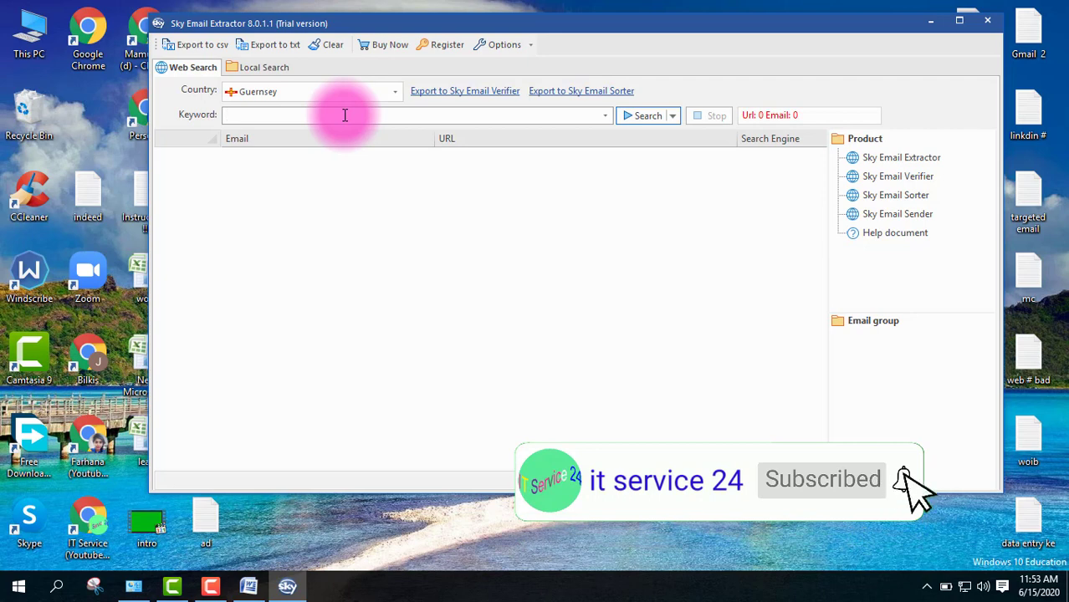
pyautogui.click(335, 93)
pyautogui.scroll(-3, 289, 407)
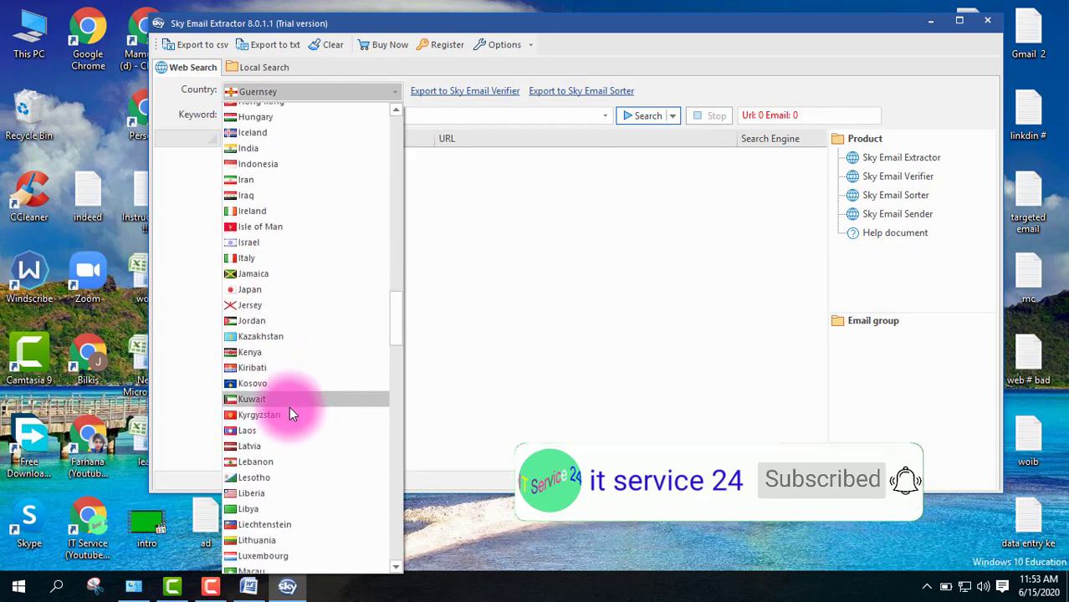
pyautogui.scroll(-4, 302, 358)
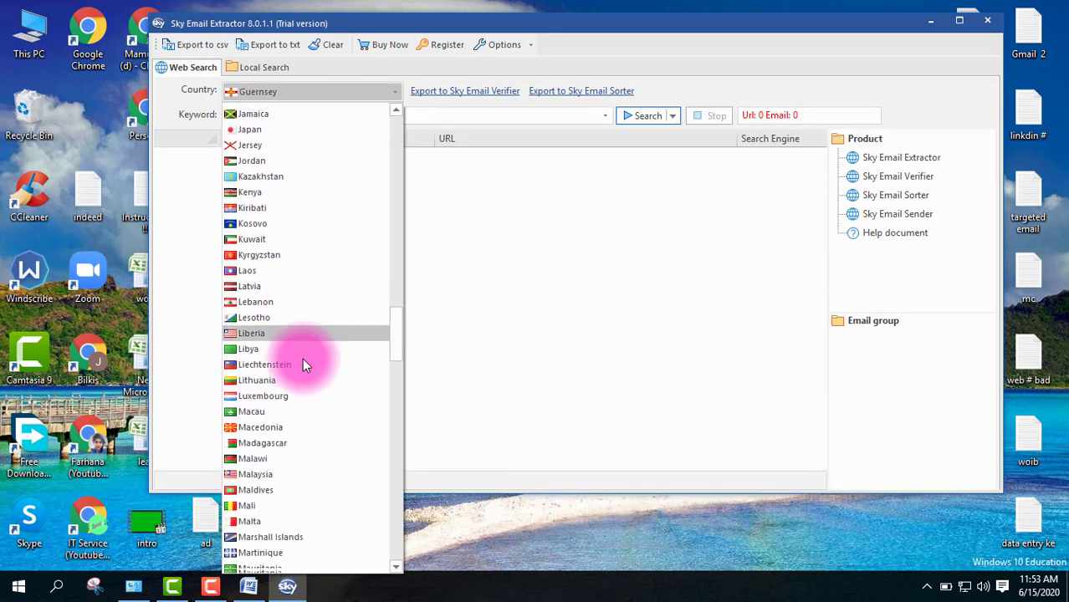
pyautogui.scroll(-1, 282, 448)
pyautogui.scroll(-2, 275, 429)
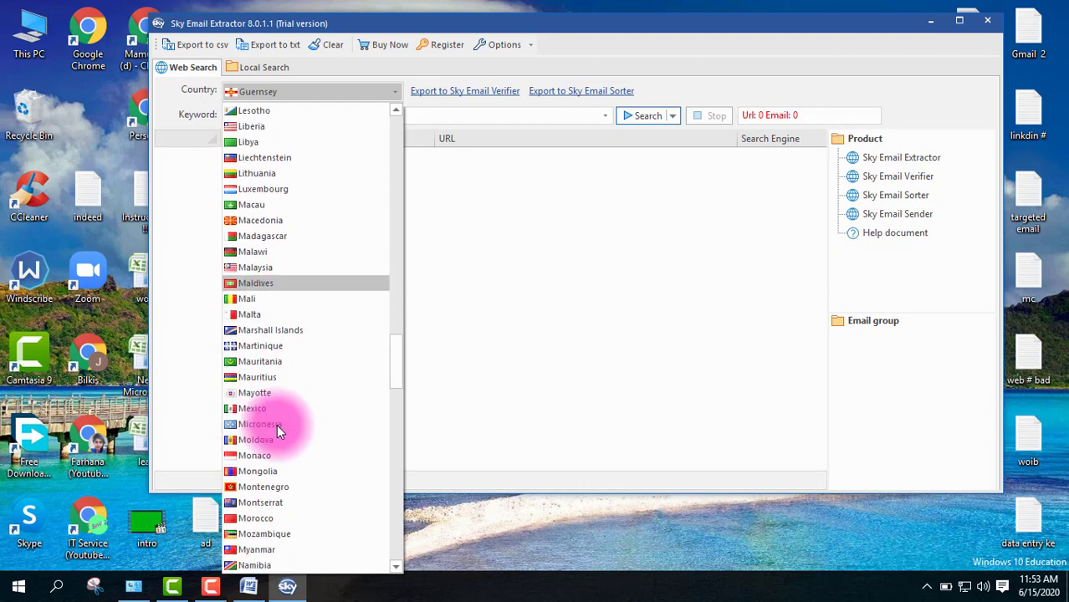
pyautogui.scroll(-3, 281, 379)
pyautogui.scroll(-2, 282, 381)
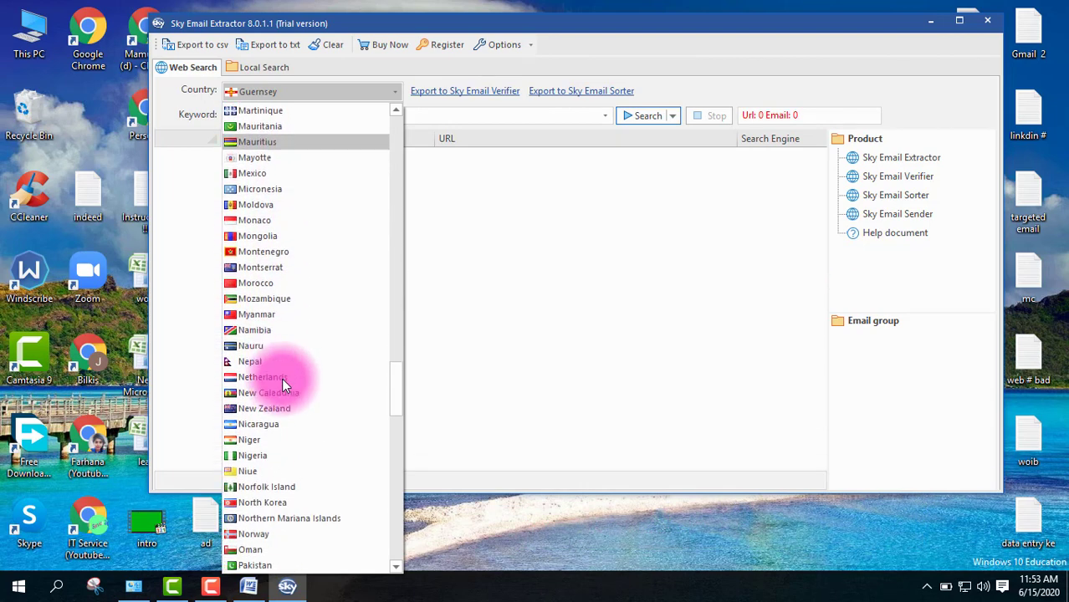
pyautogui.scroll(-2, 296, 334)
pyautogui.scroll(-2, 295, 343)
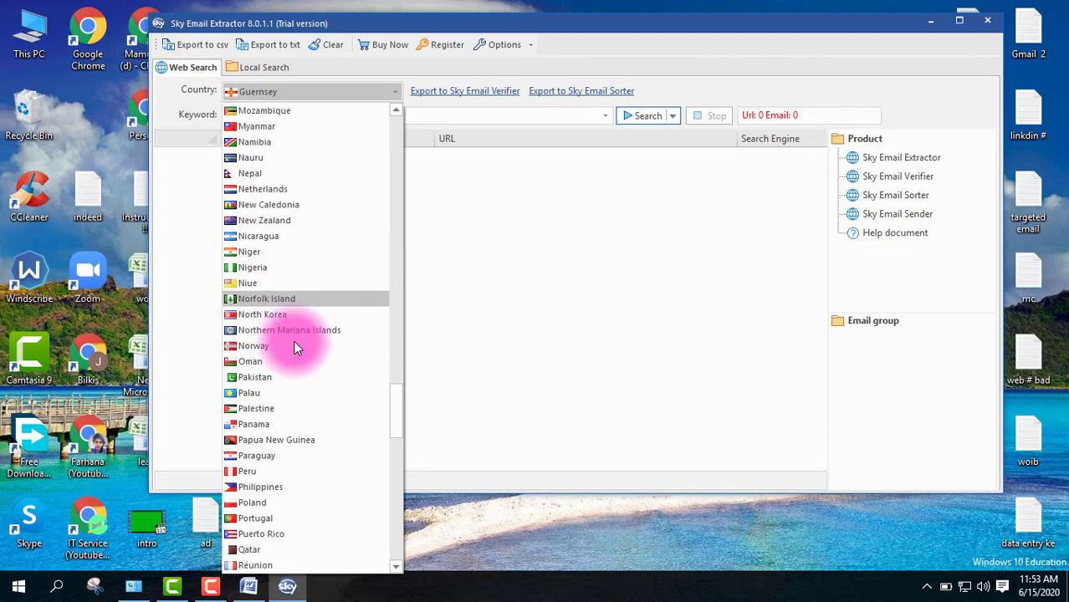
pyautogui.scroll(-3, 296, 348)
pyautogui.scroll(-3, 295, 348)
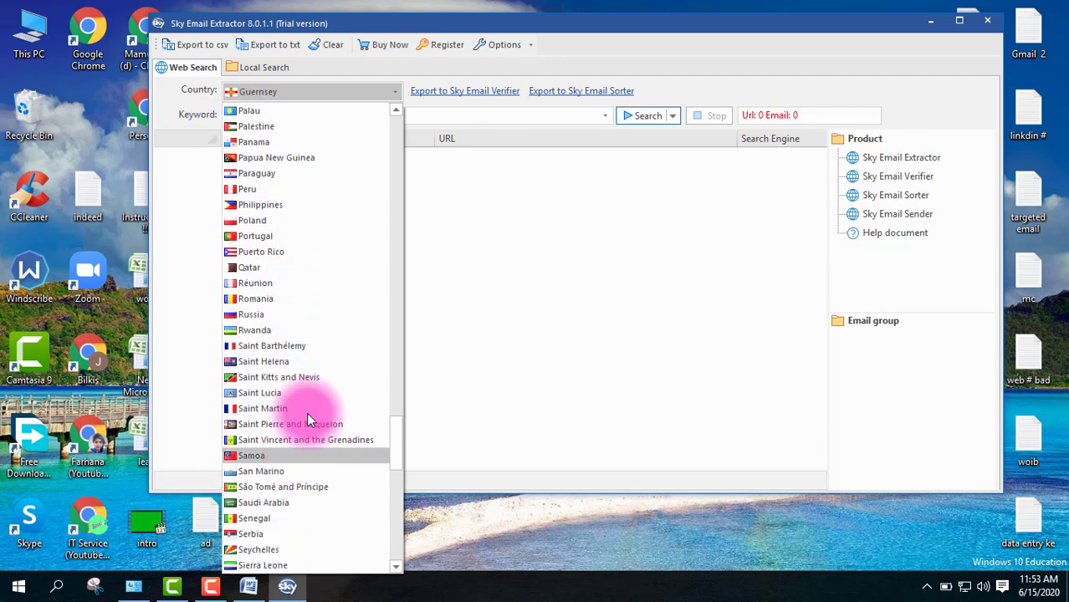
pyautogui.scroll(-1, 293, 364)
pyautogui.scroll(-9, 293, 365)
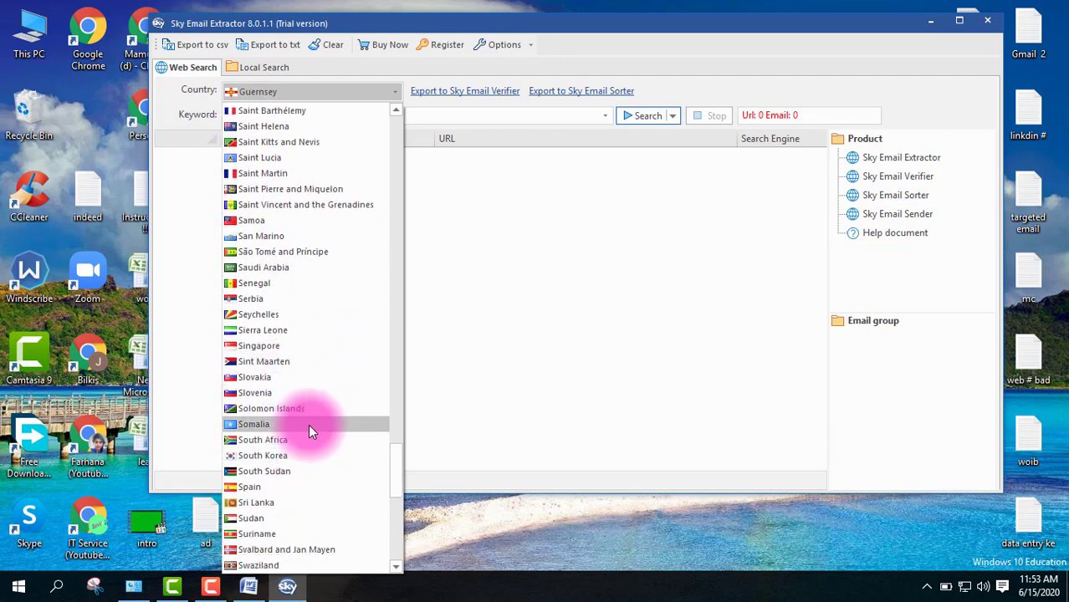
pyautogui.scroll(-4, 286, 467)
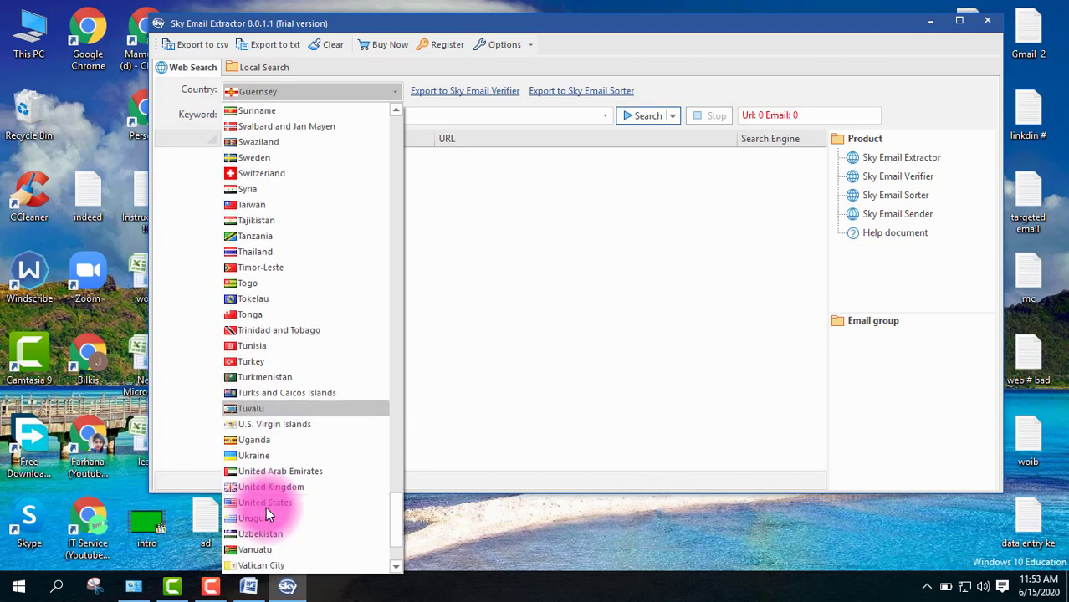
pyautogui.click(286, 503)
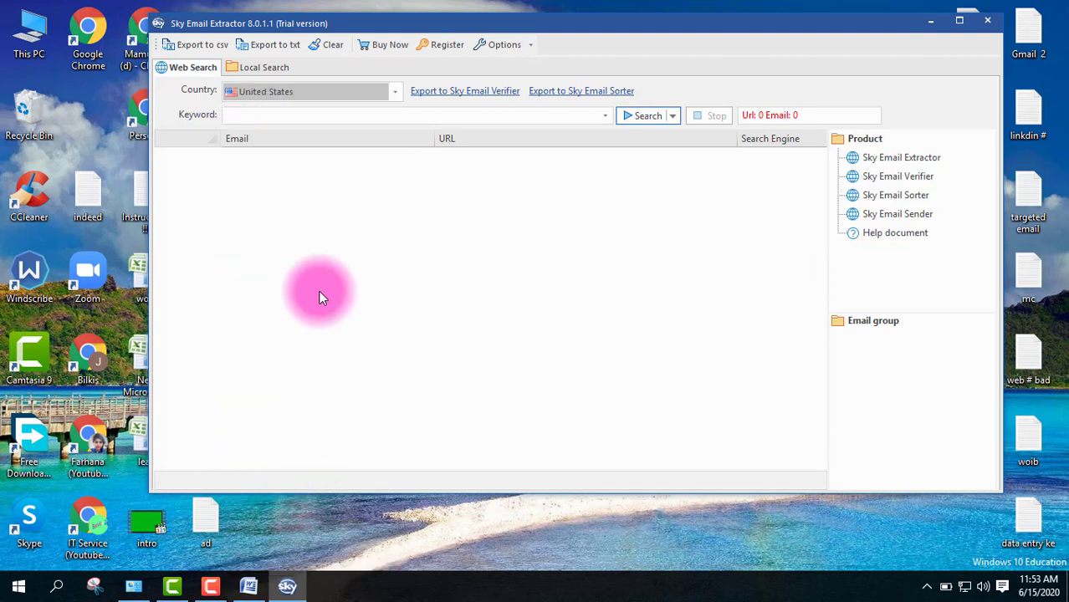
# Minimize the extractor, switch to the open Word document and copy the keyword "Business" from its first line
pyautogui.click(247, 118)
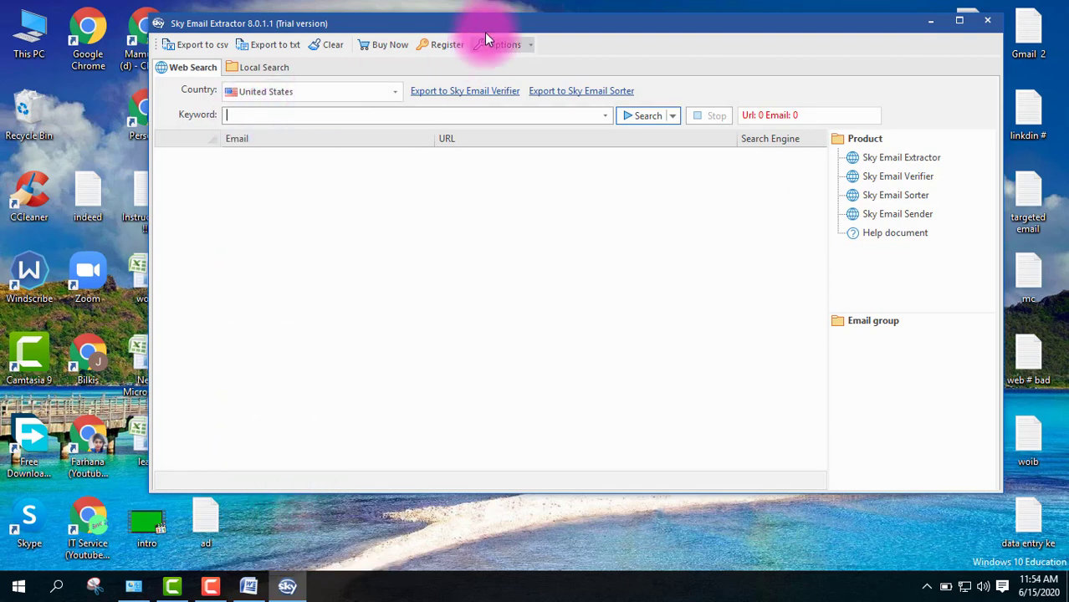
pyautogui.moveTo(483, 26); pyautogui.dragTo(489, 26)
pyautogui.click(938, 21)
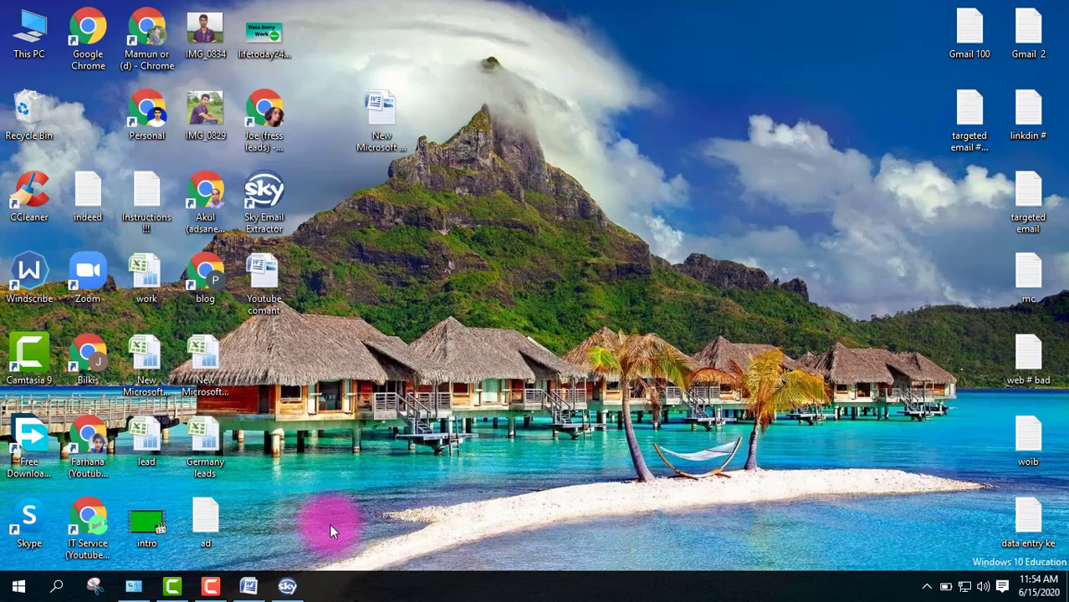
pyautogui.click(248, 586)
pyautogui.click(318, 191)
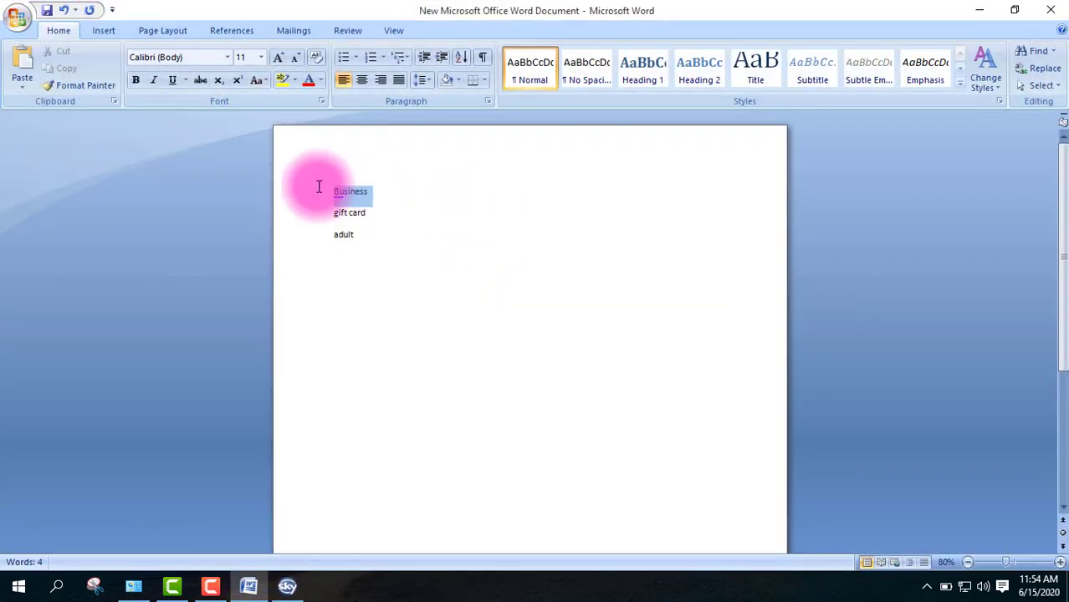
pyautogui.click(349, 204)
pyautogui.click(350, 188)
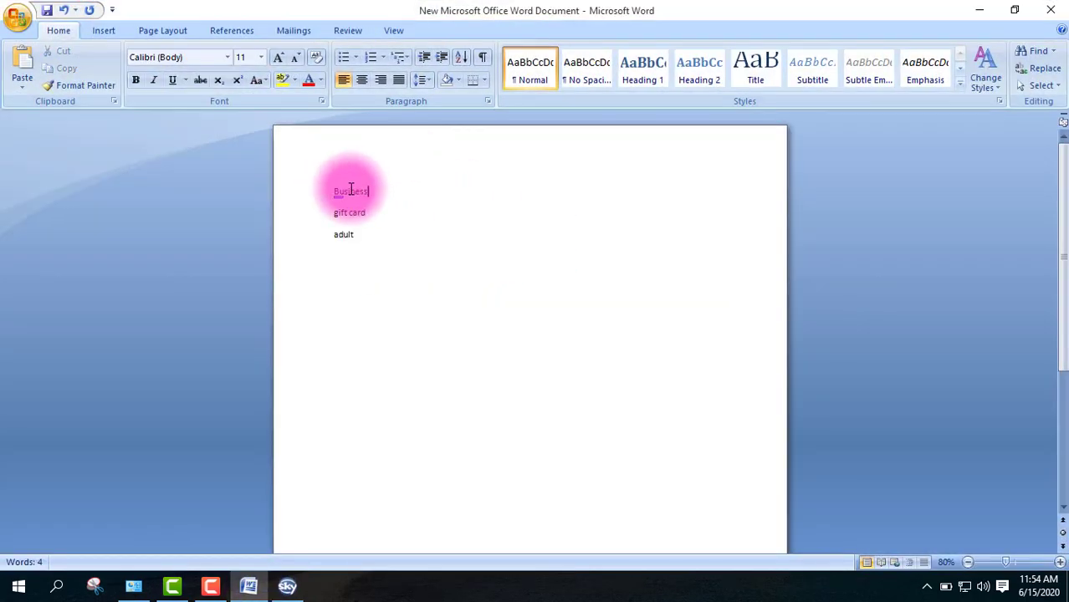
pyautogui.rightClick(351, 189)
pyautogui.moveTo(377, 191); pyautogui.dragTo(336, 192)
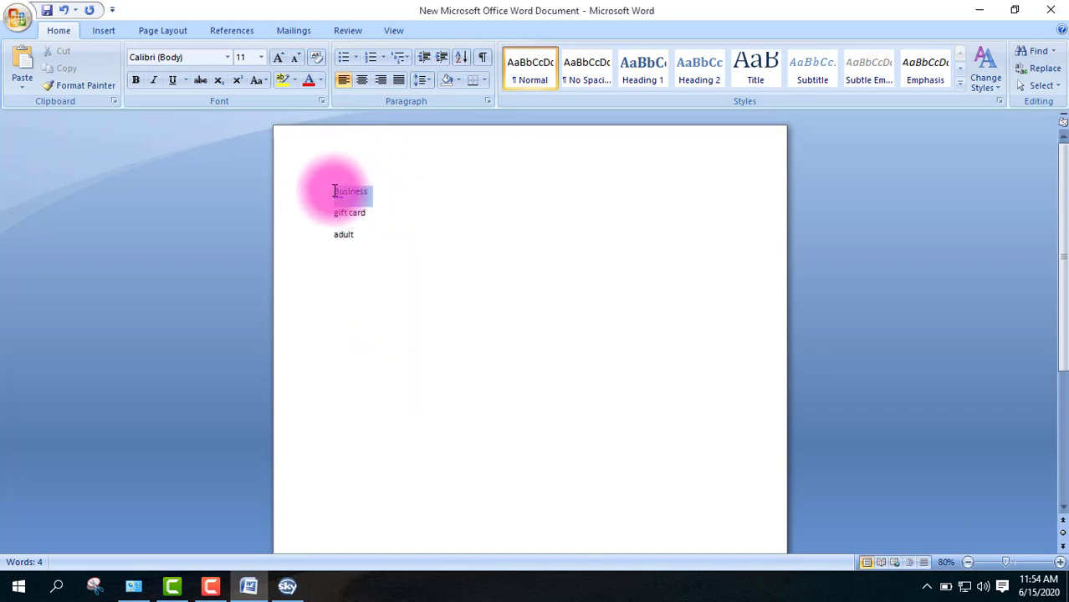
pyautogui.rightClick(350, 194)
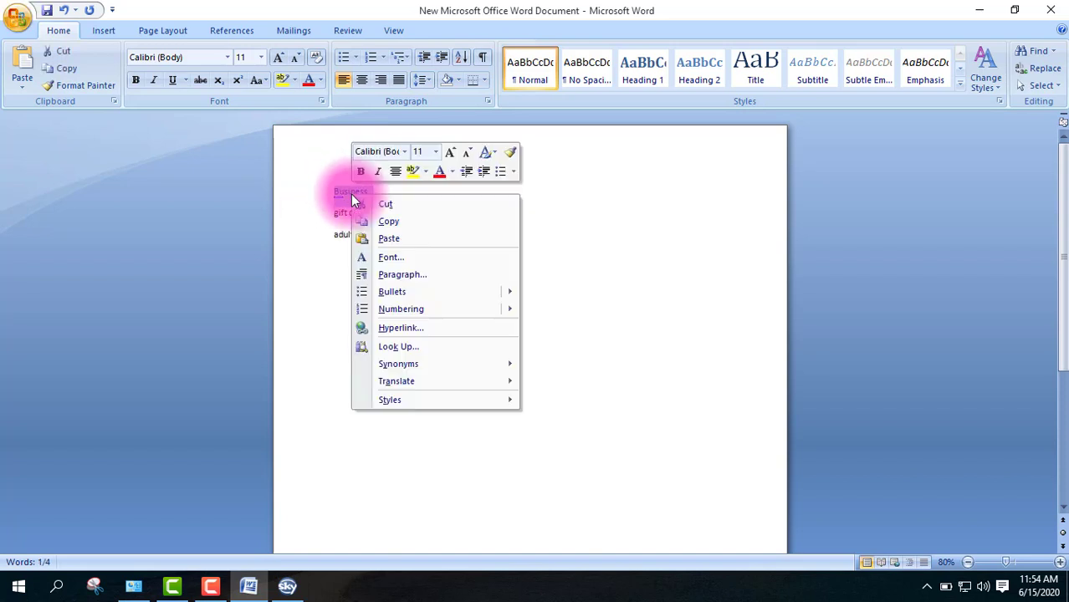
pyautogui.click(388, 218)
# Switch back to Sky Email Extractor, paste "Business" as the keyword and start the web search
pyautogui.click(285, 586)
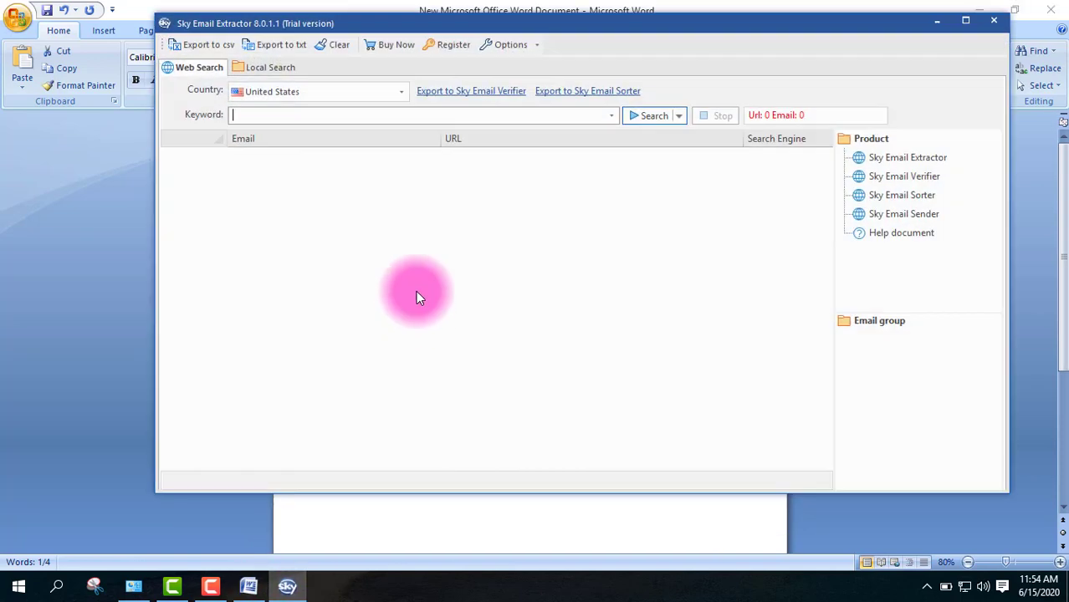
pyautogui.click(261, 118)
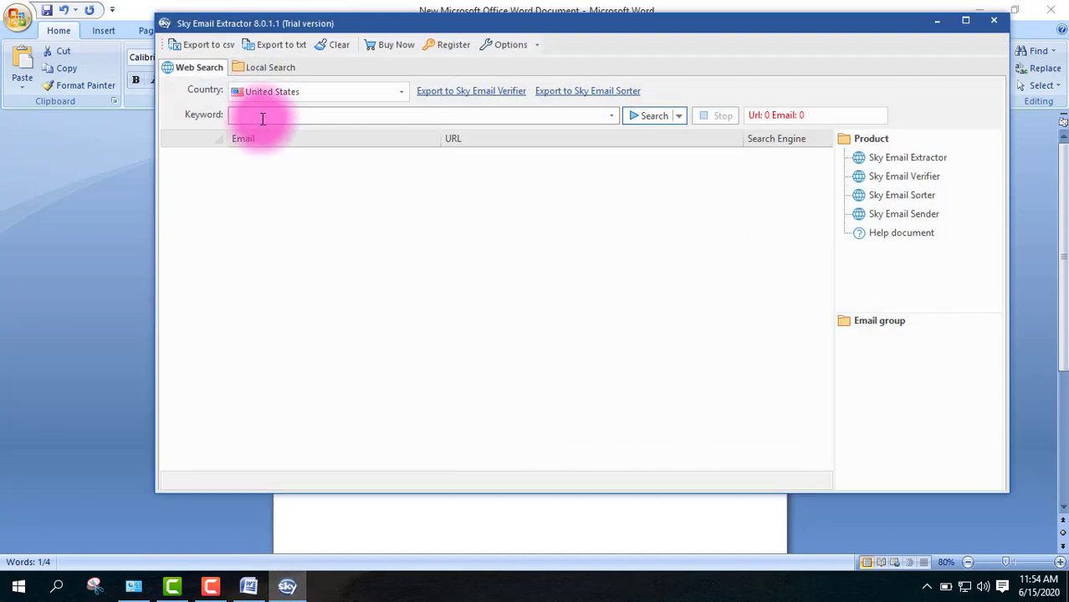
pyautogui.hotkey('ctrl', 'v')
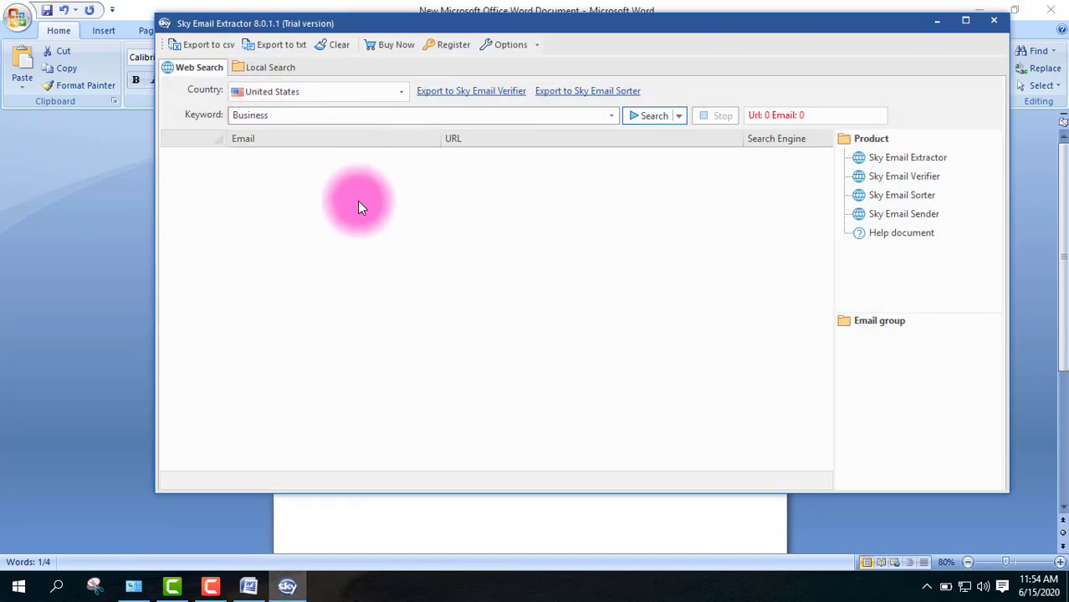
pyautogui.click(654, 116)
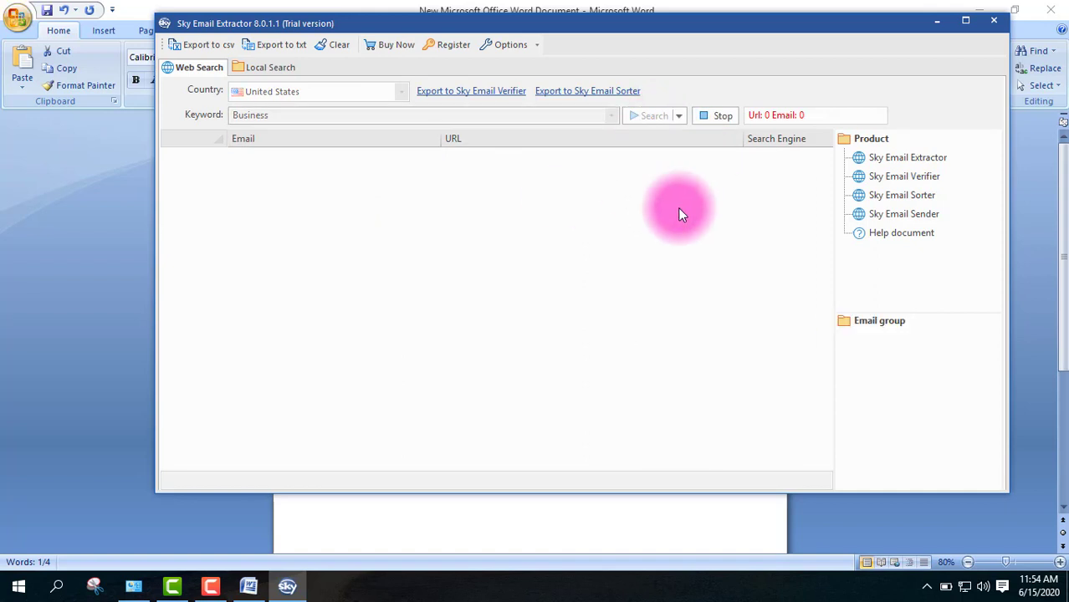
# Maximize the extractor window and choose to keep on the trial version in the extraction limit notice
pyautogui.doubleClick(732, 24)
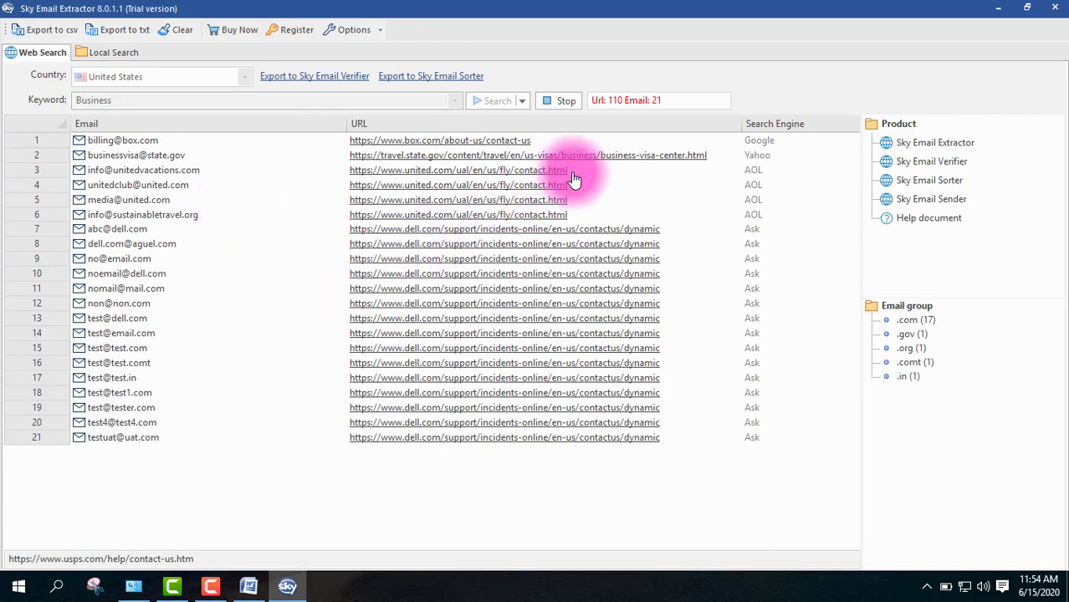
pyautogui.click(658, 102)
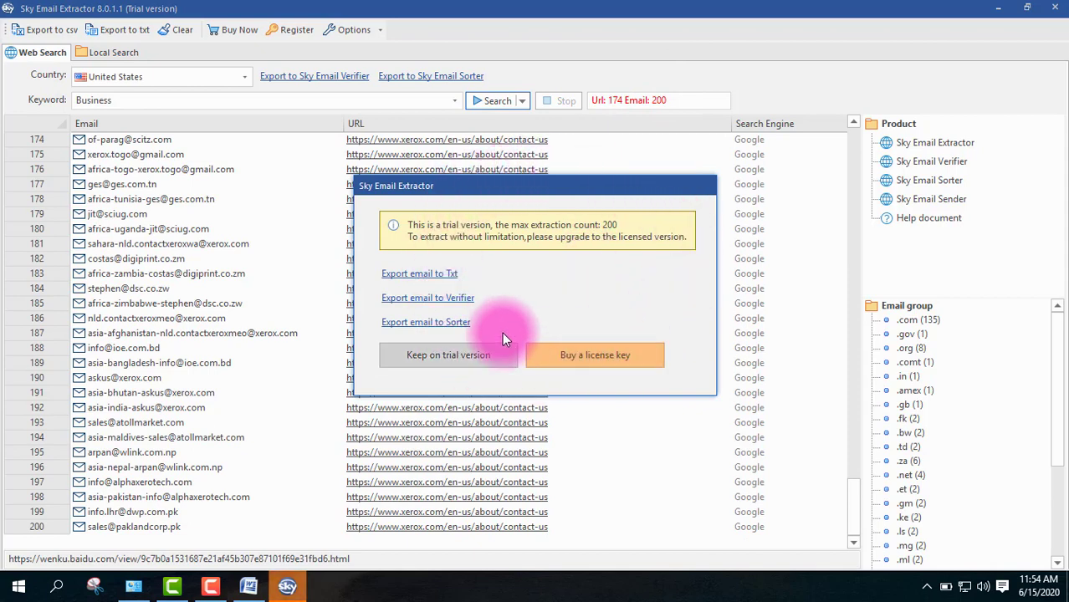
pyautogui.click(450, 357)
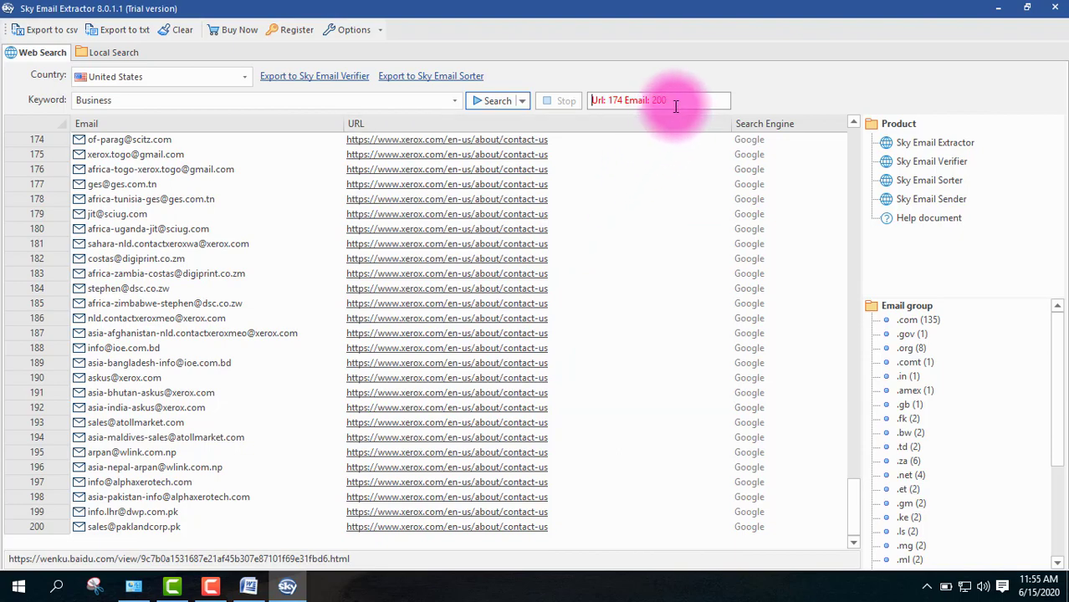
# Review the extracted email addresses, source URLs and search engines from the end of the results list back to its first entries
pyautogui.scroll(8, 232, 289)
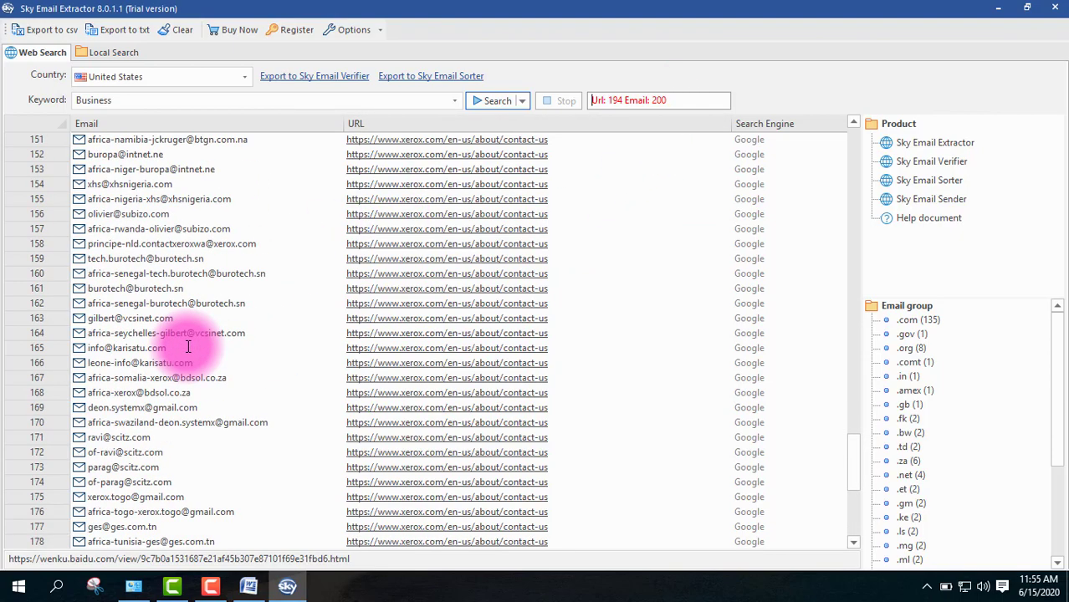
pyautogui.scroll(-8, 192, 334)
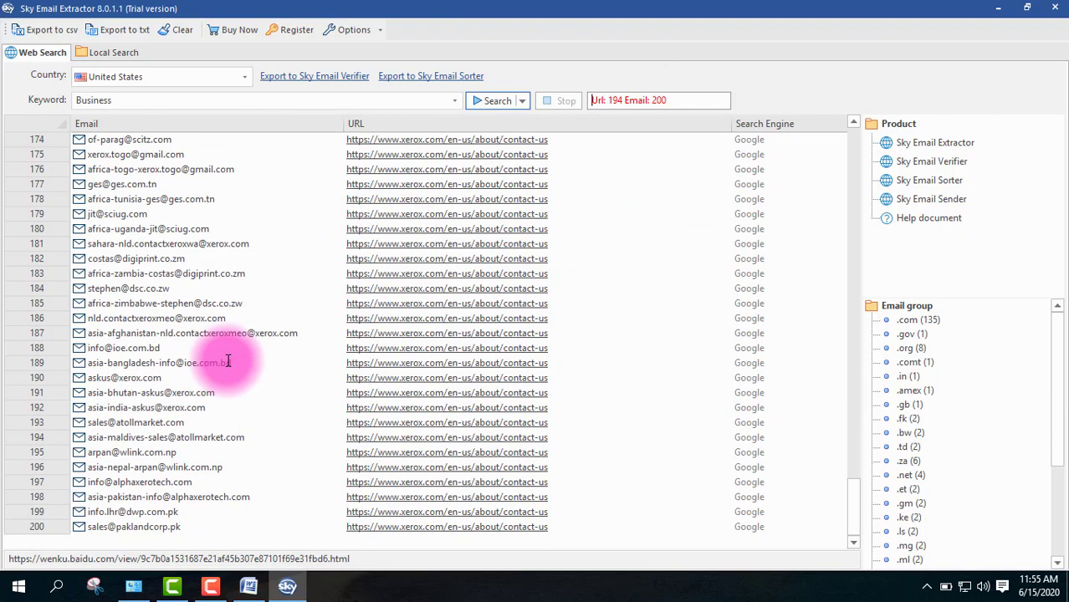
pyautogui.scroll(14, 235, 356)
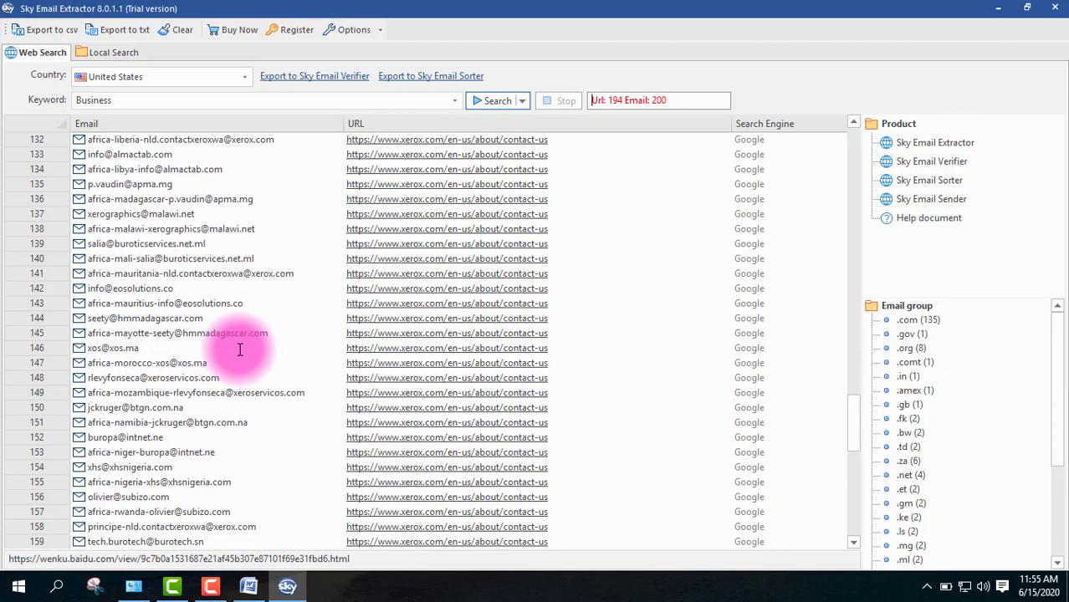
pyautogui.scroll(20, 239, 349)
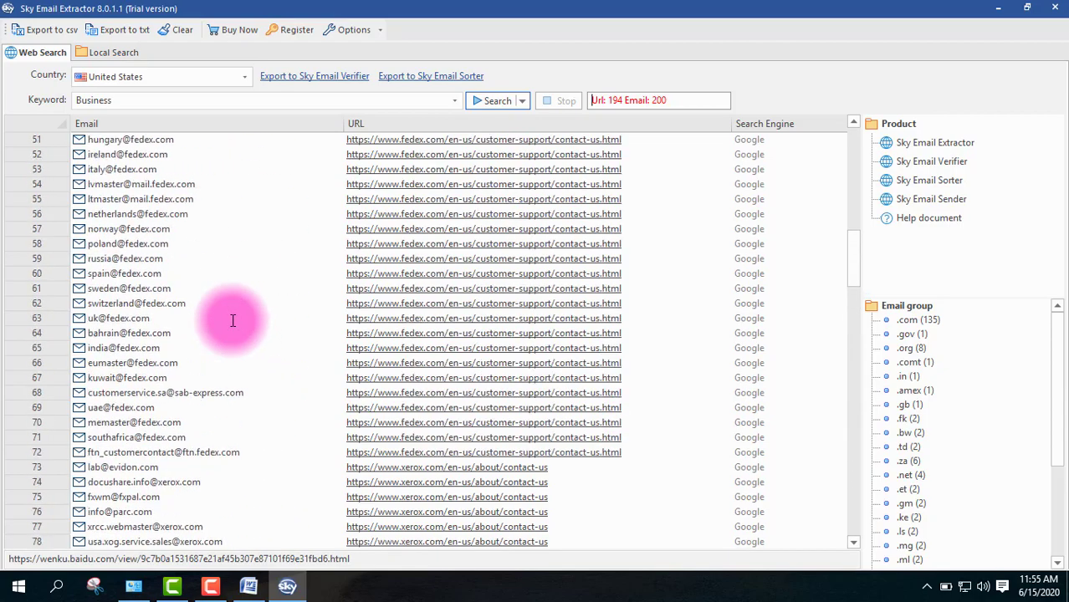
pyautogui.scroll(16, 233, 320)
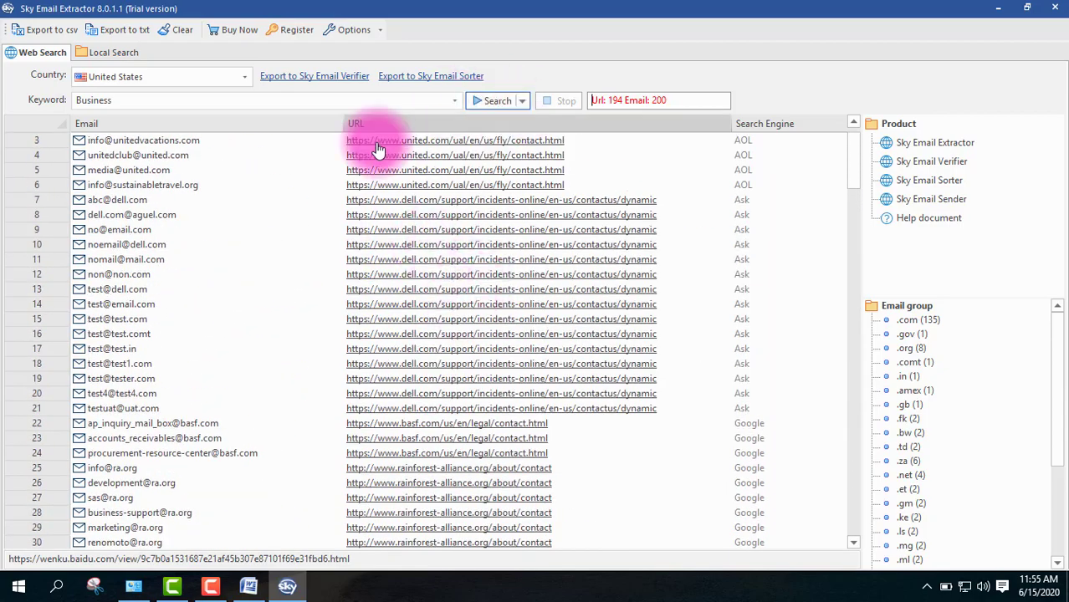
pyautogui.doubleClick(134, 100)
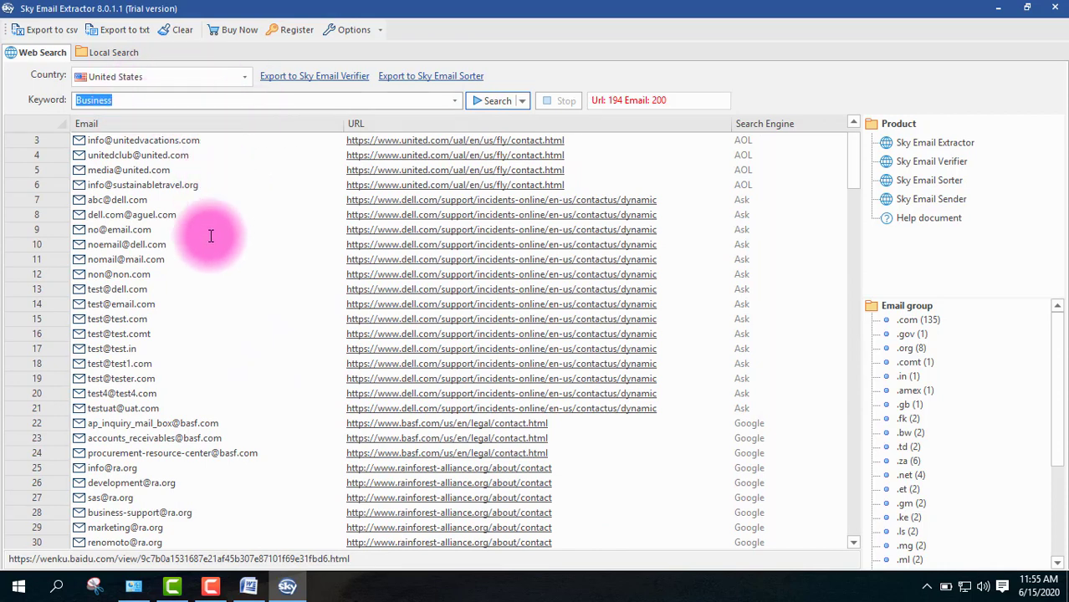
pyautogui.scroll(1, 243, 192)
pyautogui.scroll(-4, 261, 171)
pyautogui.scroll(4, 156, 216)
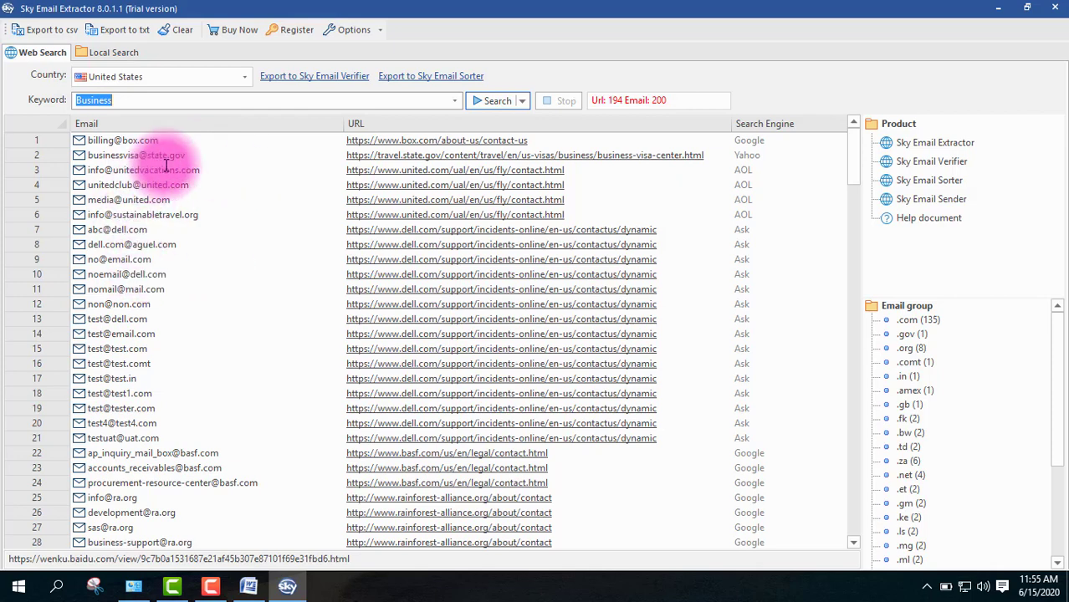
pyautogui.click(201, 590)
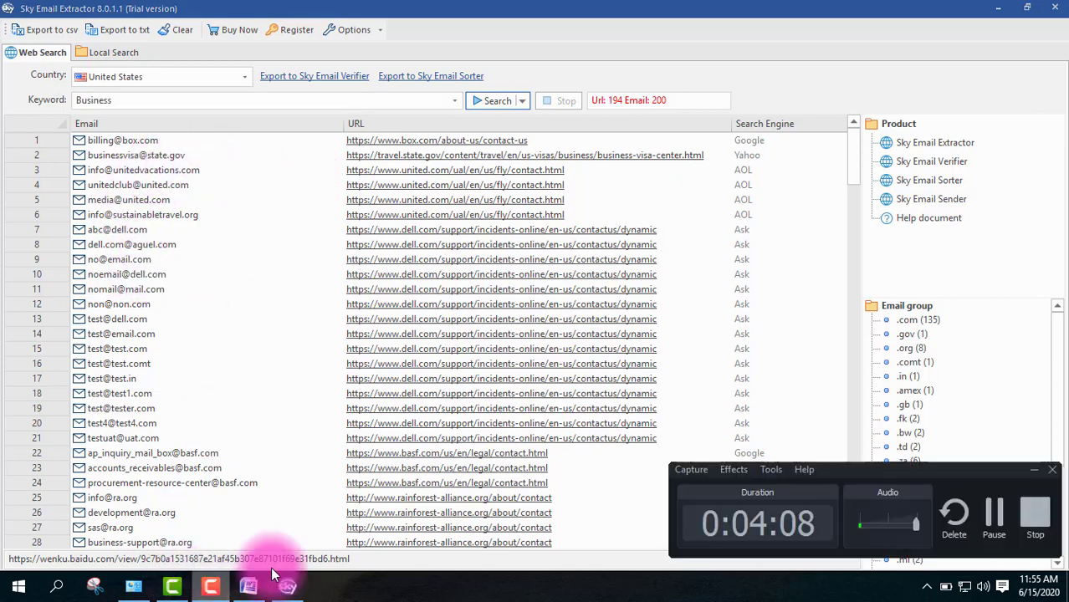
pyautogui.click(954, 514)
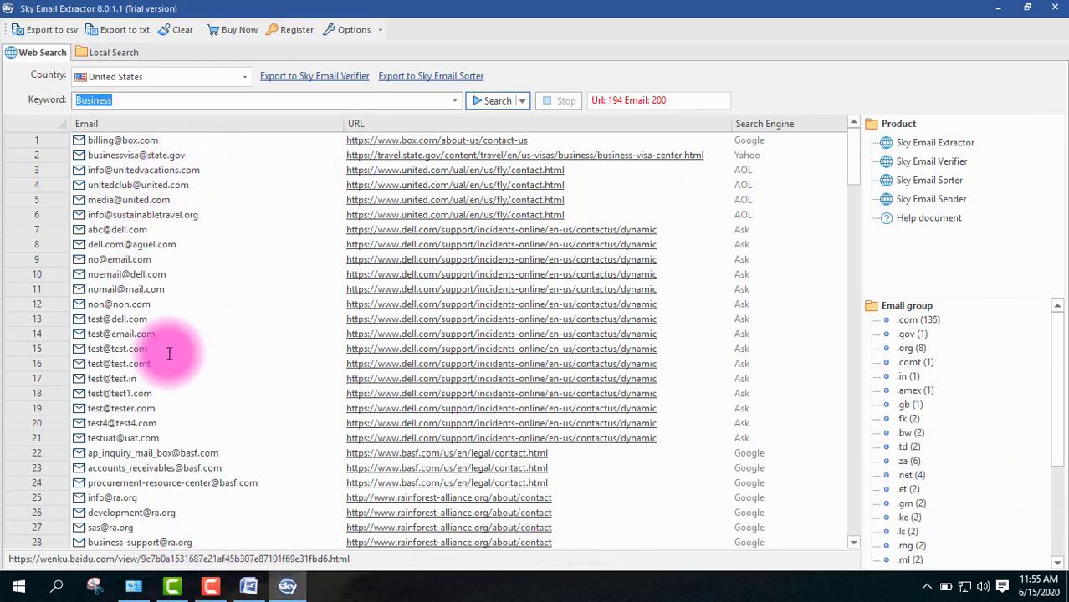
pyautogui.scroll(-2, 132, 191)
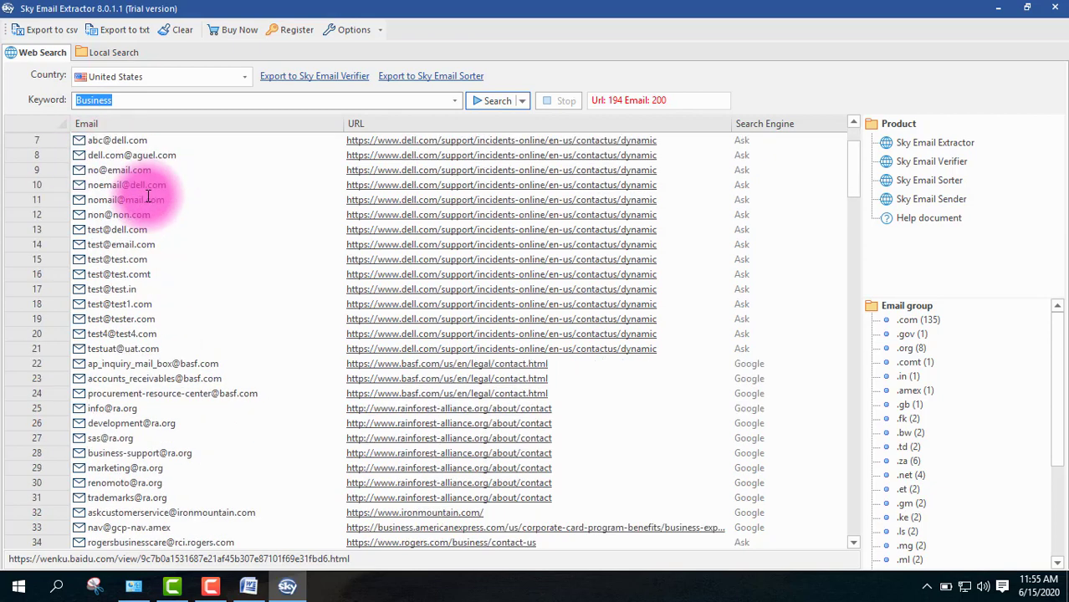
pyautogui.scroll(1, 159, 208)
pyautogui.scroll(1, 159, 207)
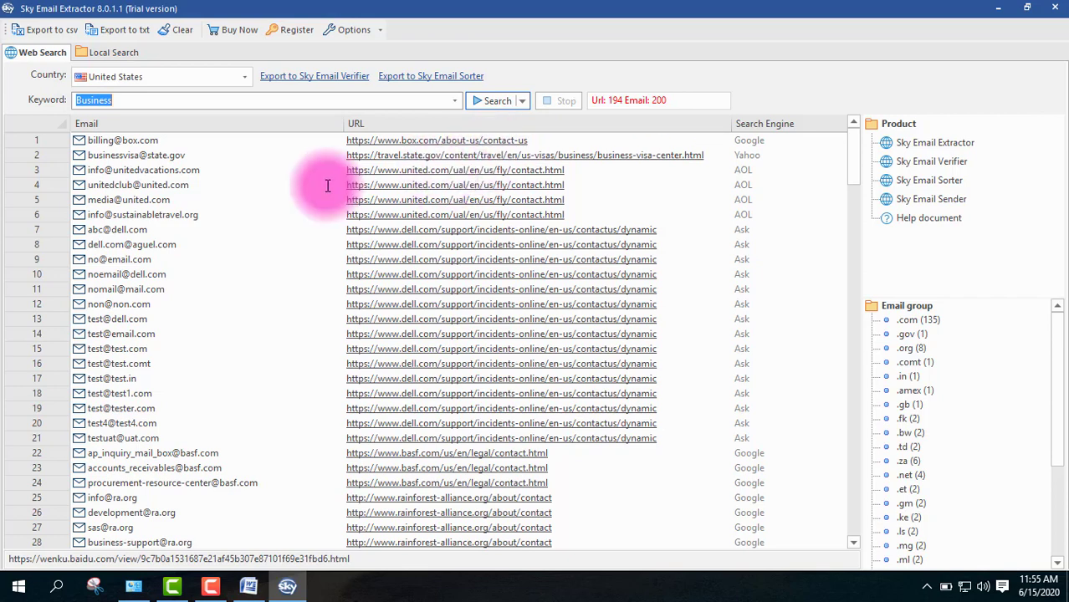
pyautogui.scroll(-3, 311, 231)
pyautogui.scroll(3, 314, 234)
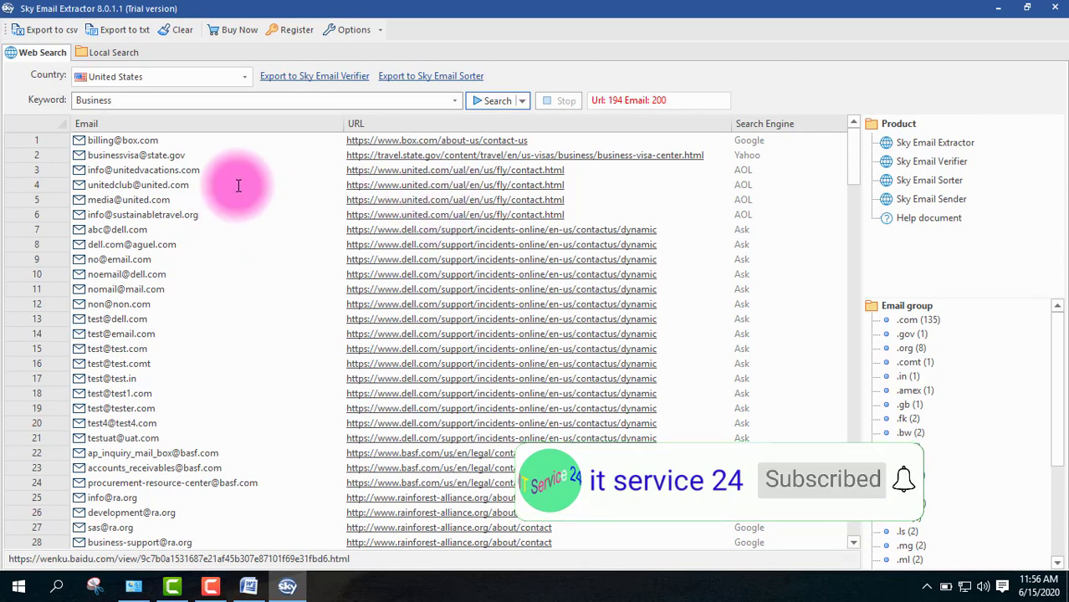
pyautogui.scroll(-1, 105, 180)
pyautogui.scroll(1, 126, 201)
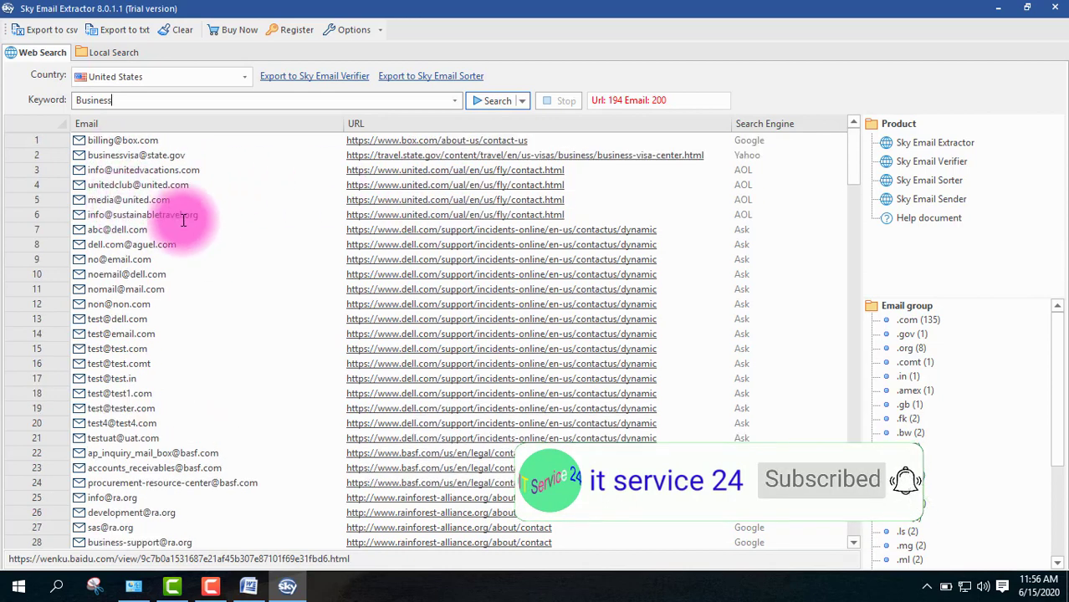
# Select the extracted email addresses in rows 1 to 100 of the results list
pyautogui.moveTo(80, 140); pyautogui.dragTo(159, 379)
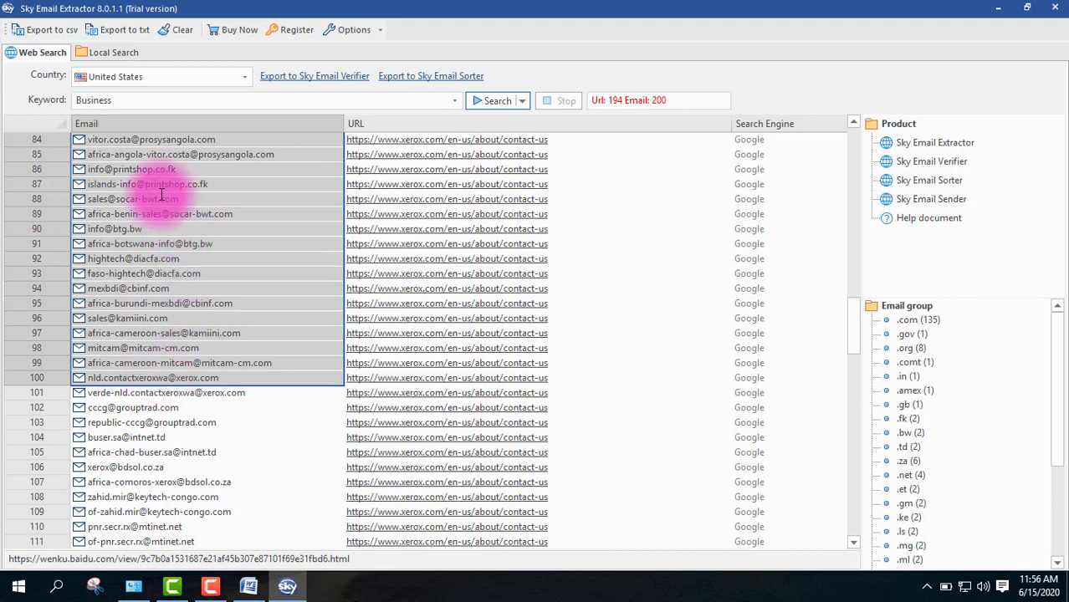
pyautogui.scroll(3, 162, 195)
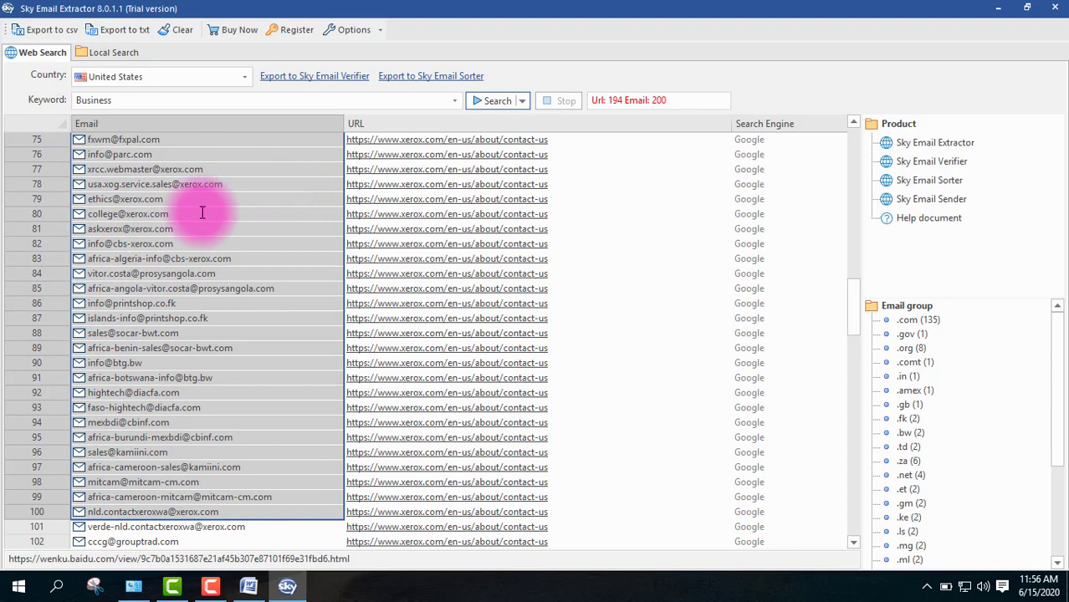
pyautogui.click(210, 585)
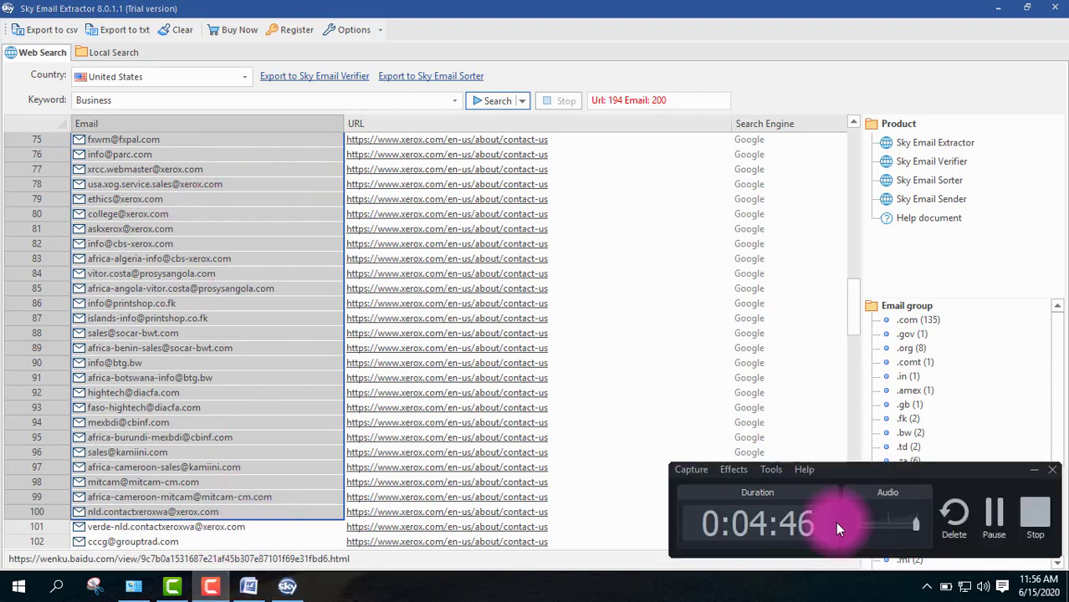
pyautogui.click(1000, 540)
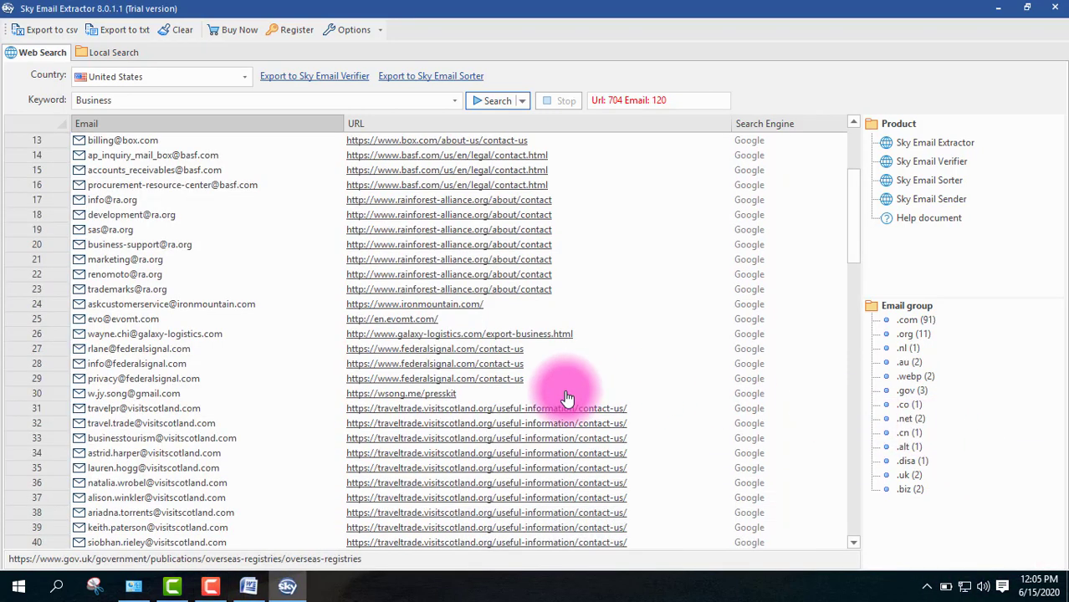
# Try out range selections in the email column, including the addresses in rows 1 to 23, and clear them
pyautogui.scroll(4, 147, 351)
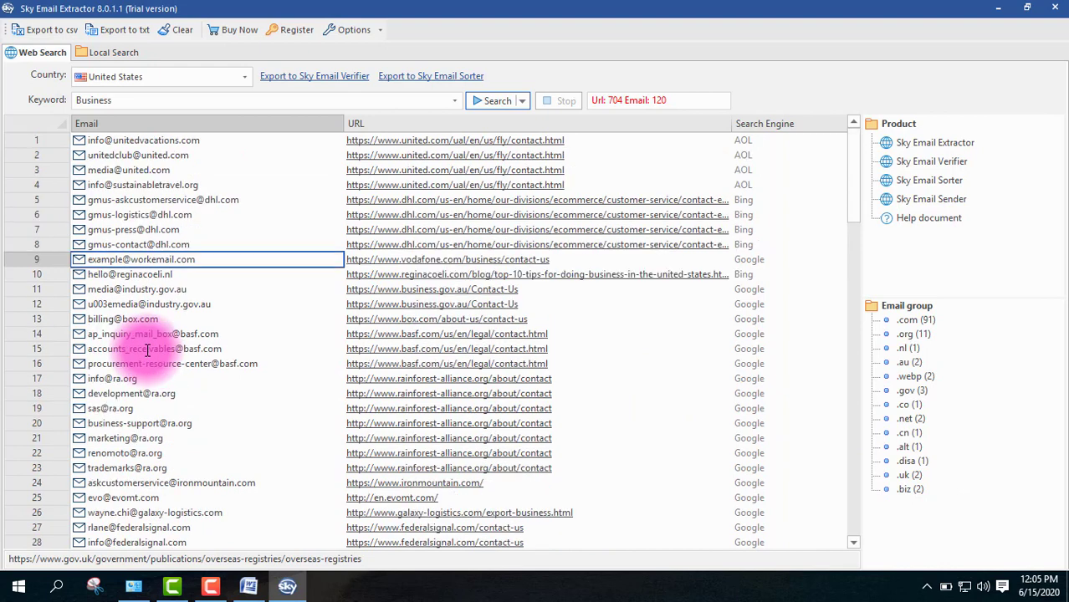
pyautogui.click(196, 200)
pyautogui.moveTo(90, 145); pyautogui.dragTo(119, 145)
pyautogui.click(170, 259)
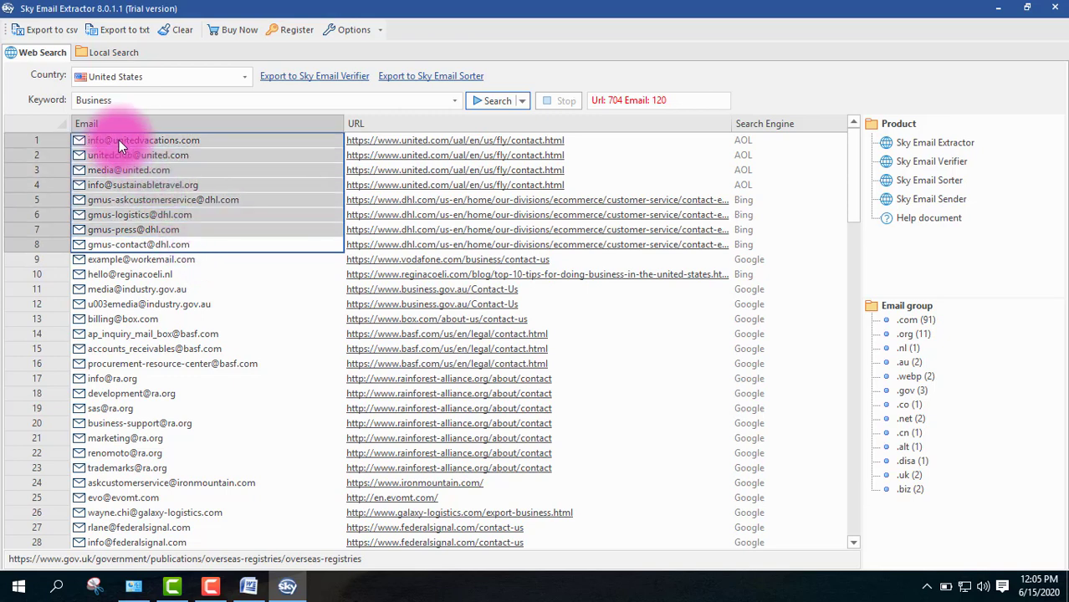
pyautogui.click(134, 199)
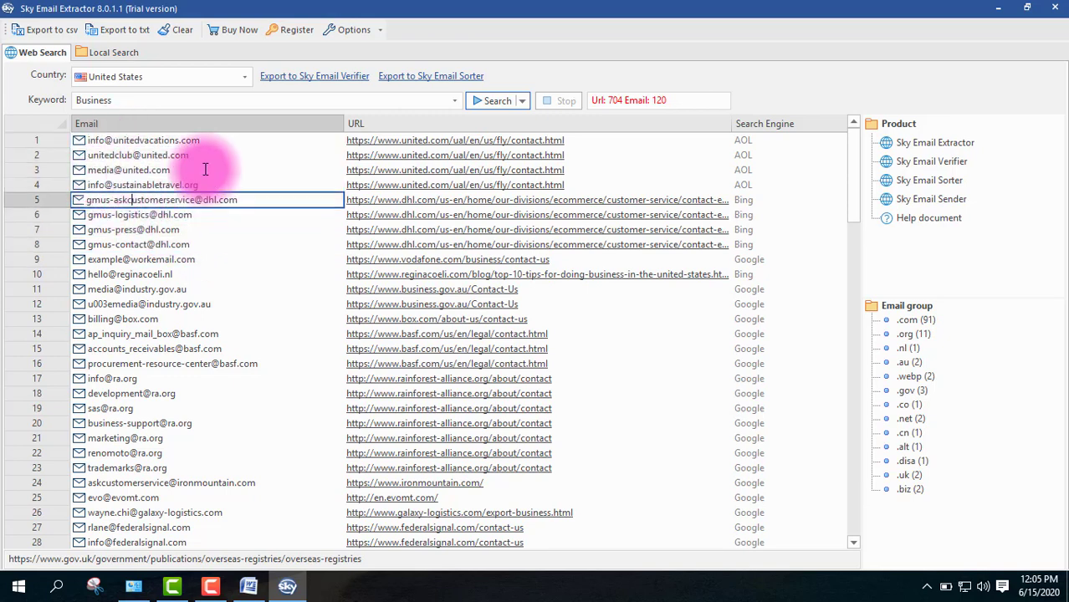
pyautogui.moveTo(100, 143); pyautogui.dragTo(179, 435)
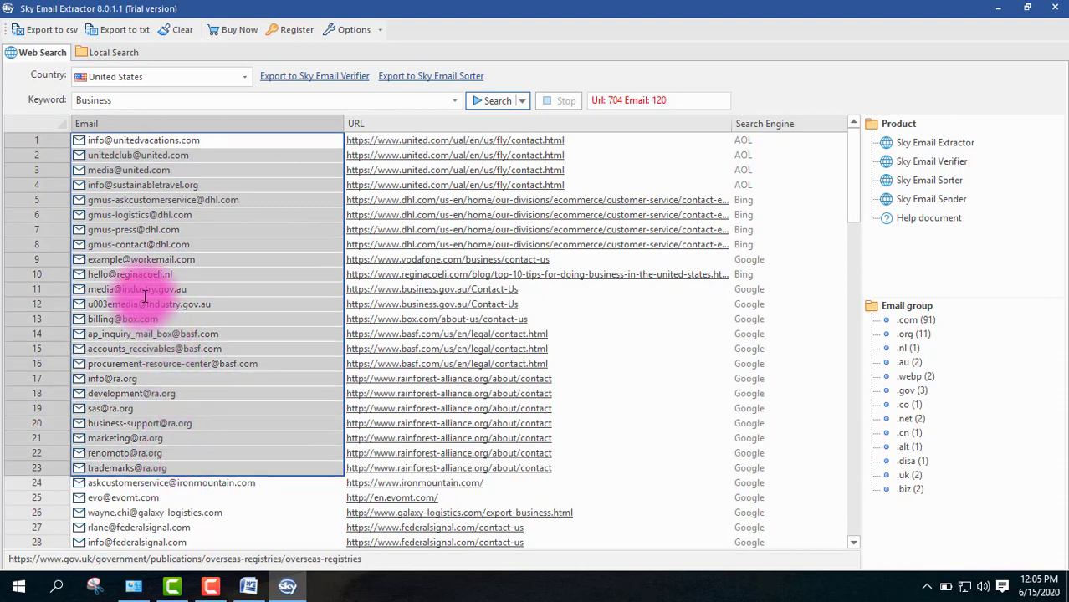
pyautogui.click(171, 275)
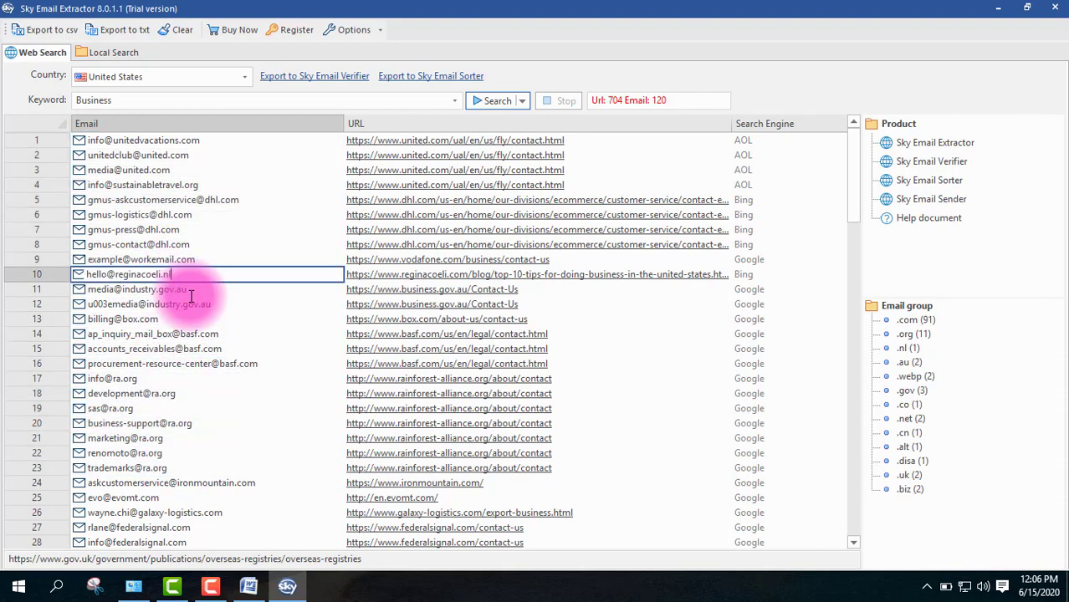
# Copy the email address in row 1 and the one in row 3 of the results list
pyautogui.click(219, 138)
pyautogui.moveTo(219, 138); pyautogui.dragTo(49, 140)
pyautogui.rightClick(123, 139)
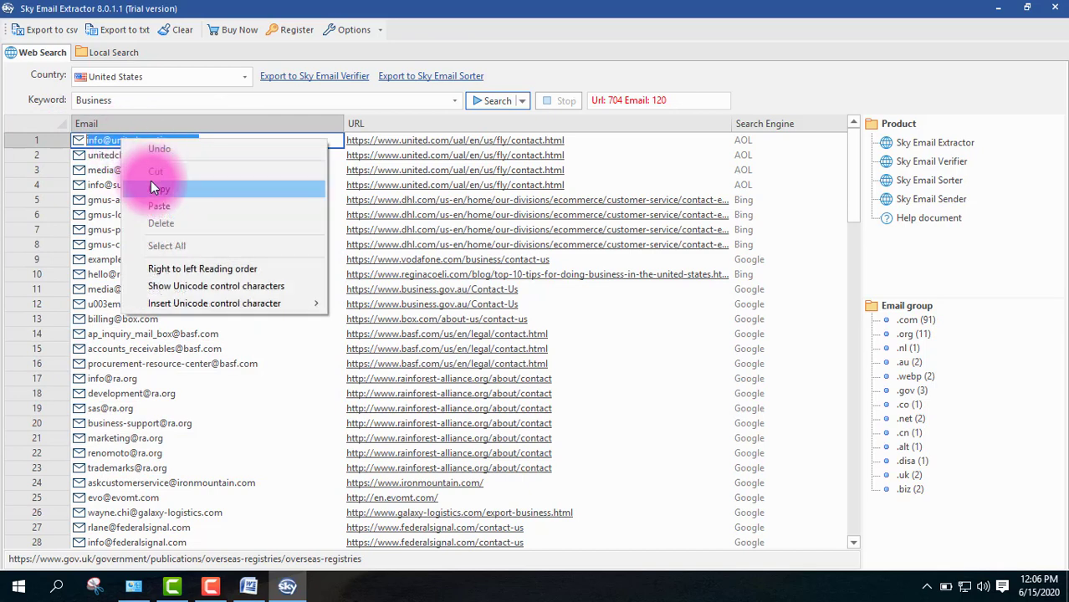
pyautogui.click(152, 188)
pyautogui.click(206, 171)
pyautogui.moveTo(206, 172); pyautogui.dragTo(98, 174)
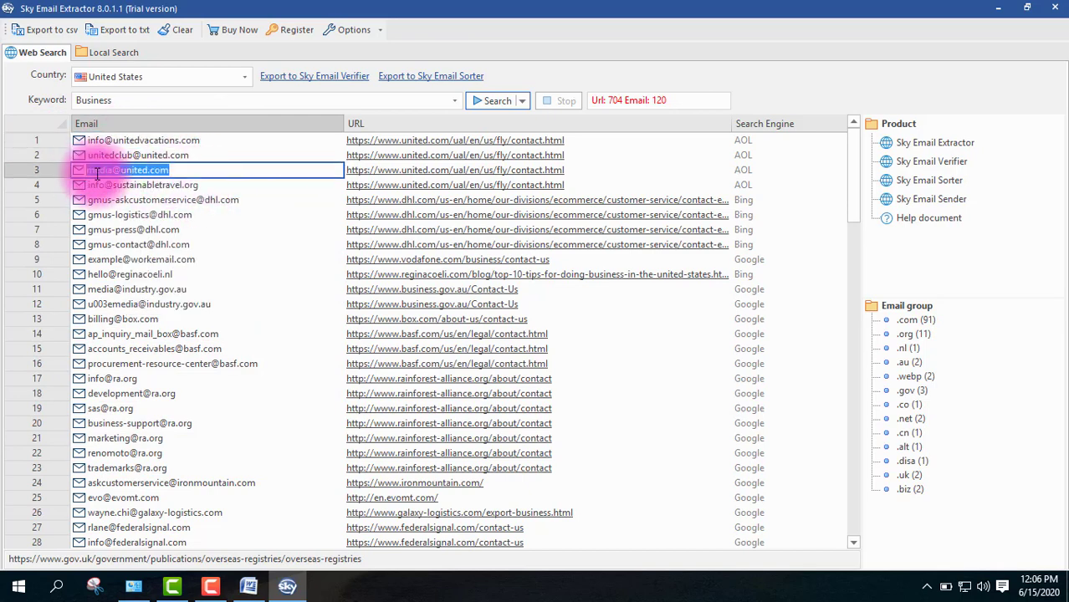
pyautogui.rightClick(97, 174)
pyautogui.click(139, 221)
# Look through the remaining extracted email addresses and their source URLs down to about row 100
pyautogui.scroll(-5, 201, 238)
pyautogui.click(195, 243)
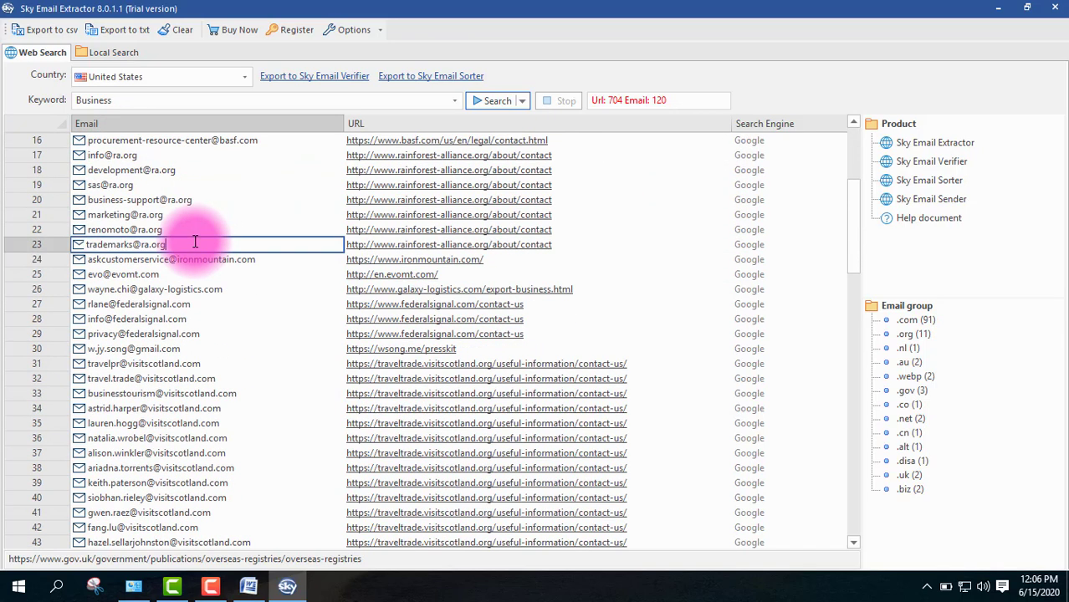
pyautogui.click(179, 230)
pyautogui.scroll(-4, 171, 276)
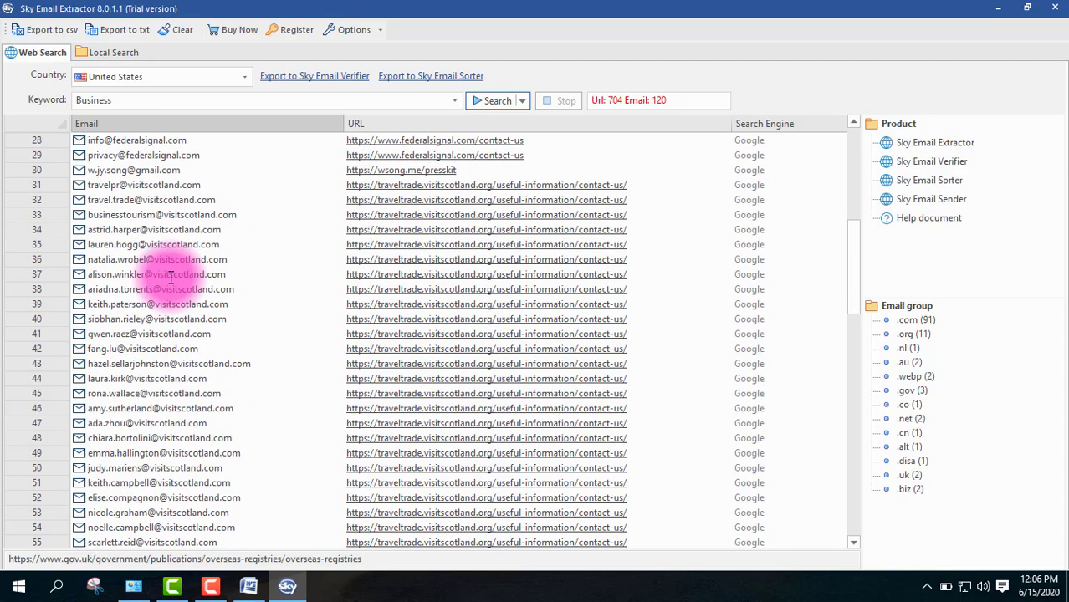
pyautogui.scroll(-8, 171, 277)
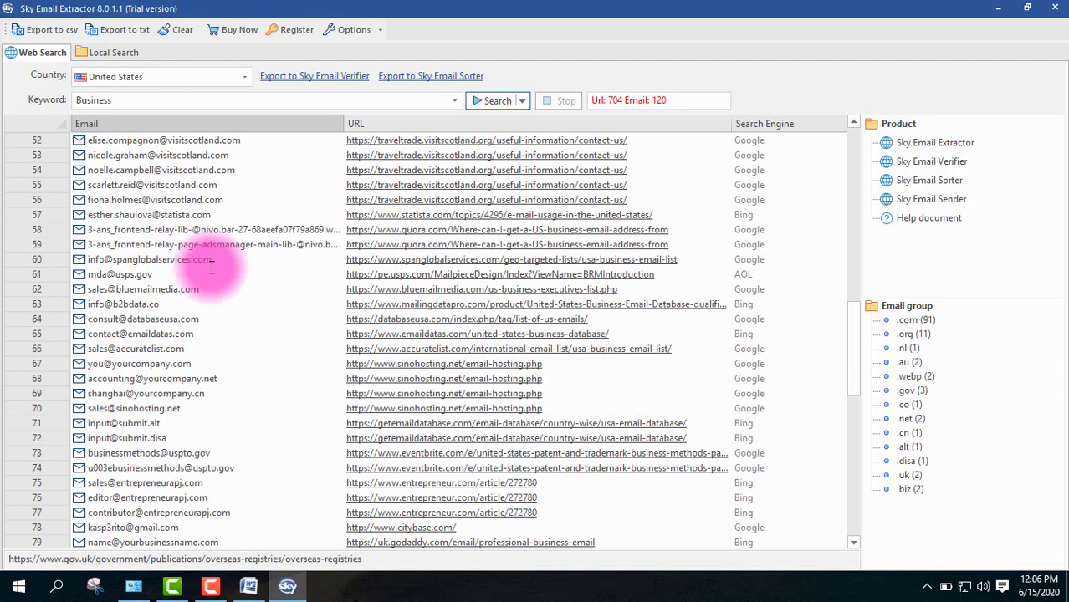
pyautogui.scroll(-5, 212, 267)
pyautogui.click(210, 271)
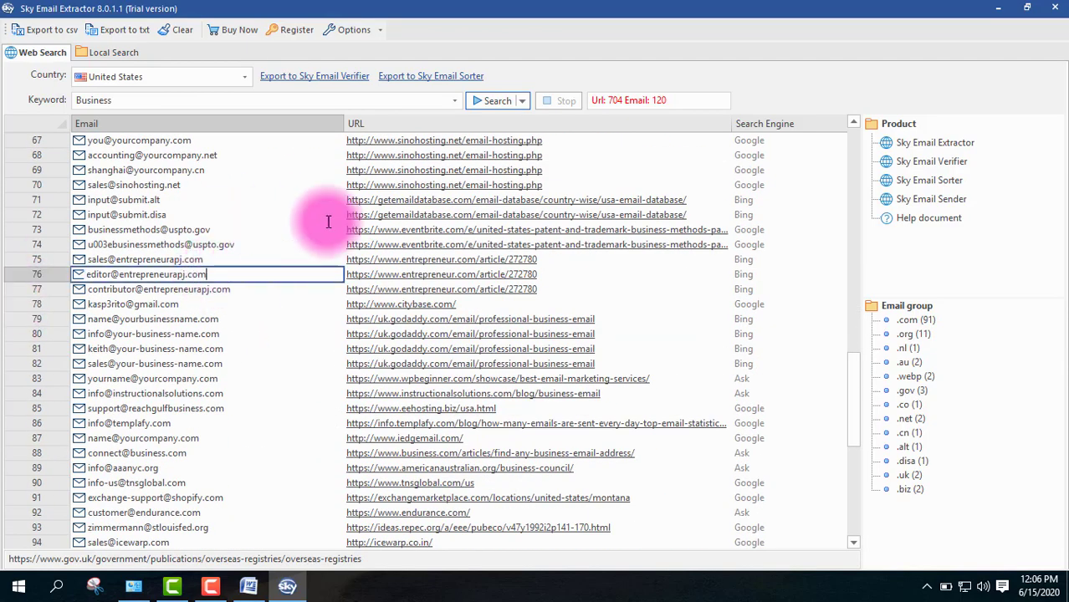
pyautogui.scroll(-3, 193, 321)
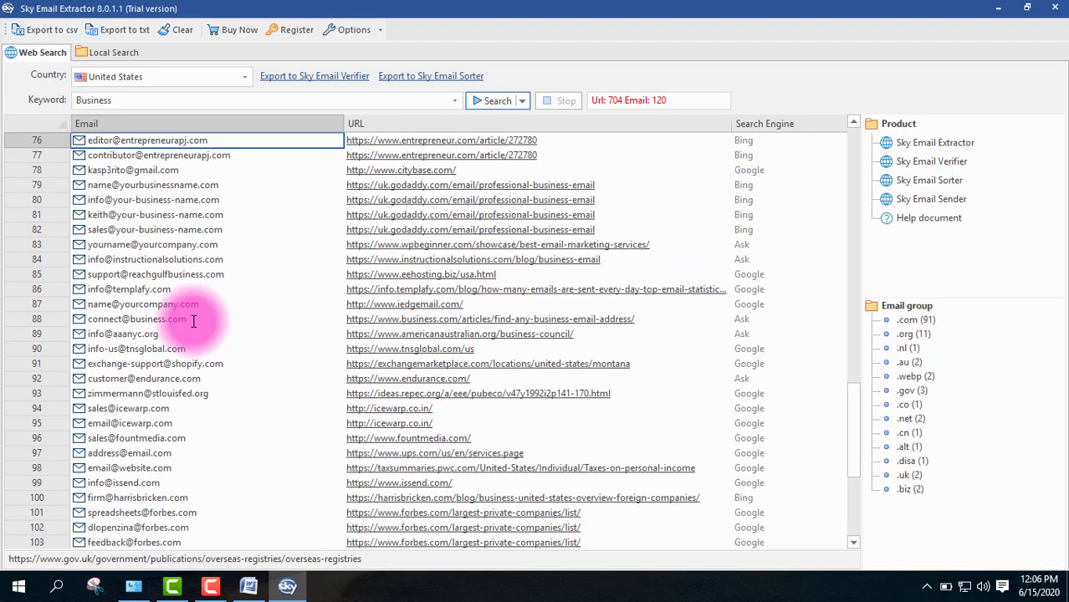
# Close Sky Email Extractor and refresh the Windows desktop
pyautogui.click(1051, 10)
pyautogui.rightClick(659, 177)
pyautogui.click(696, 226)
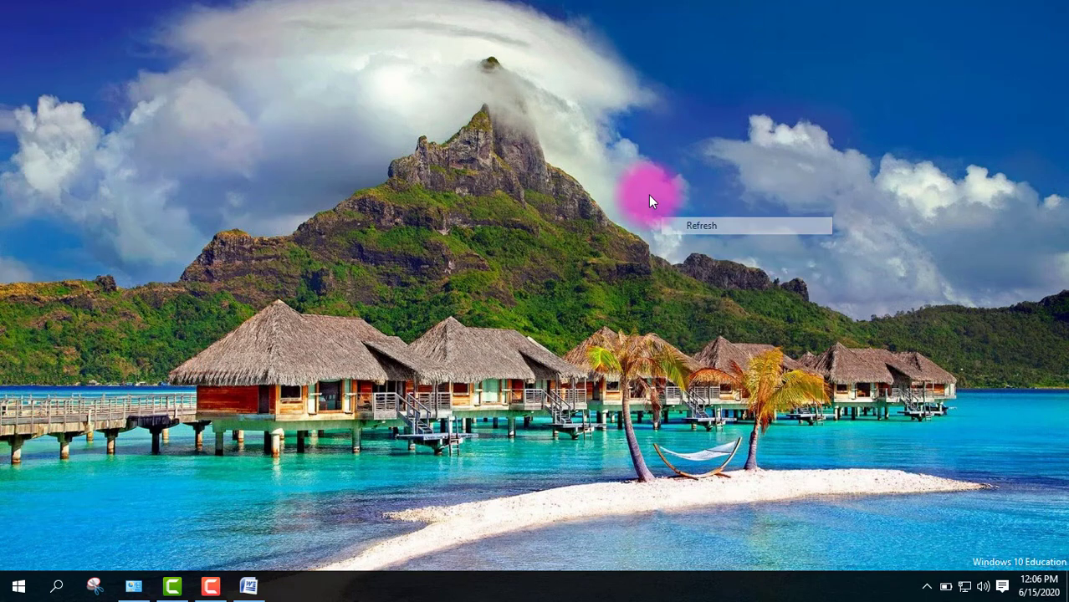
pyautogui.rightClick(647, 195)
pyautogui.click(676, 236)
pyautogui.rightClick(638, 197)
pyautogui.rightClick(651, 167)
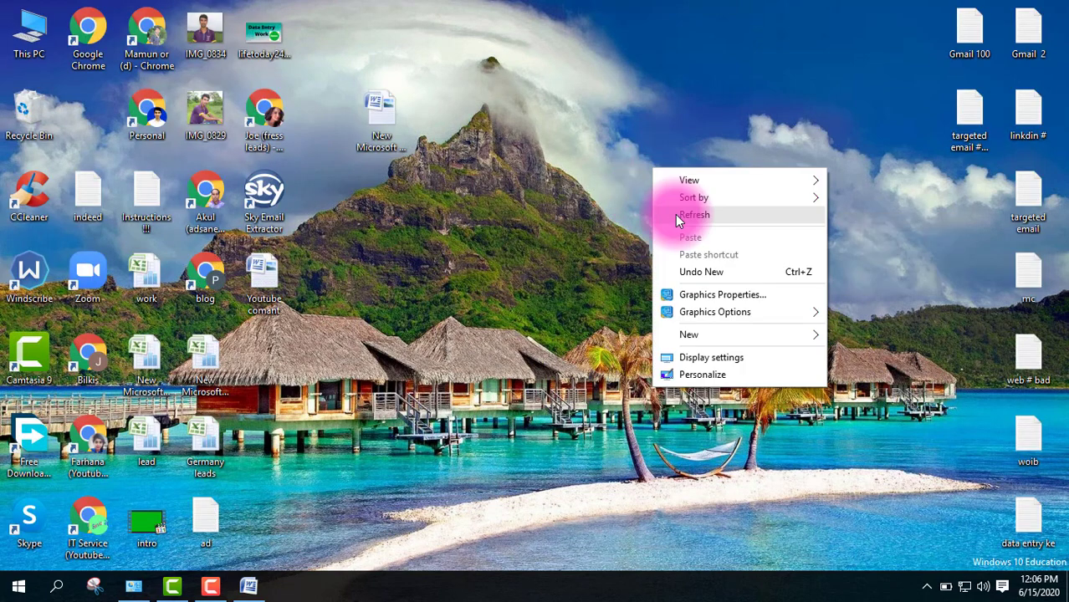
pyautogui.click(675, 214)
pyautogui.rightClick(460, 165)
pyautogui.click(495, 209)
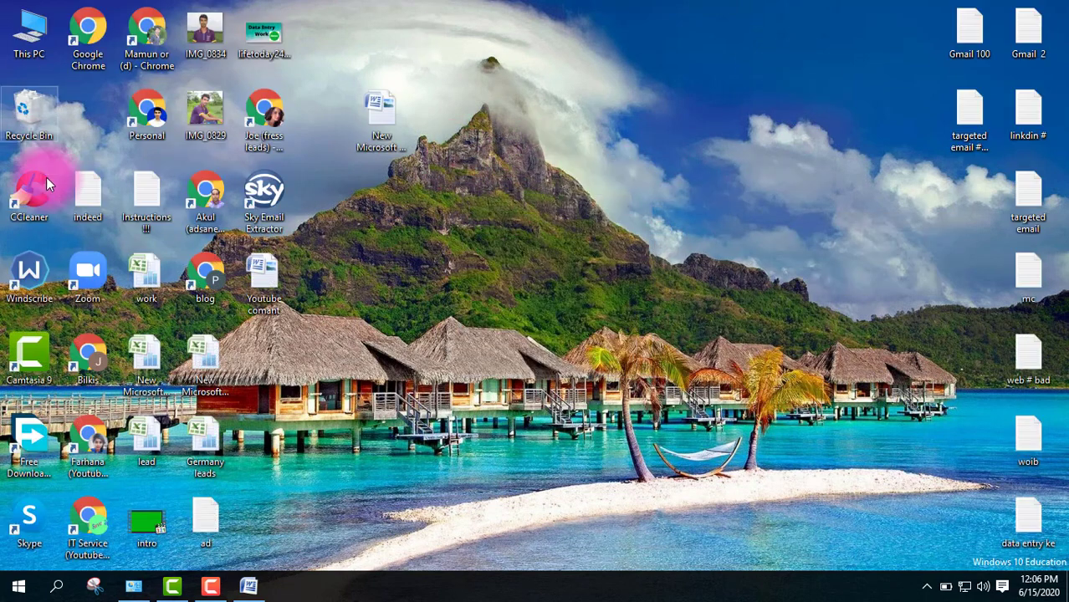
# Launch Chrome with the Personal profile and open the Fiverr site from the Market place bookmarks
pyautogui.doubleClick(150, 132)
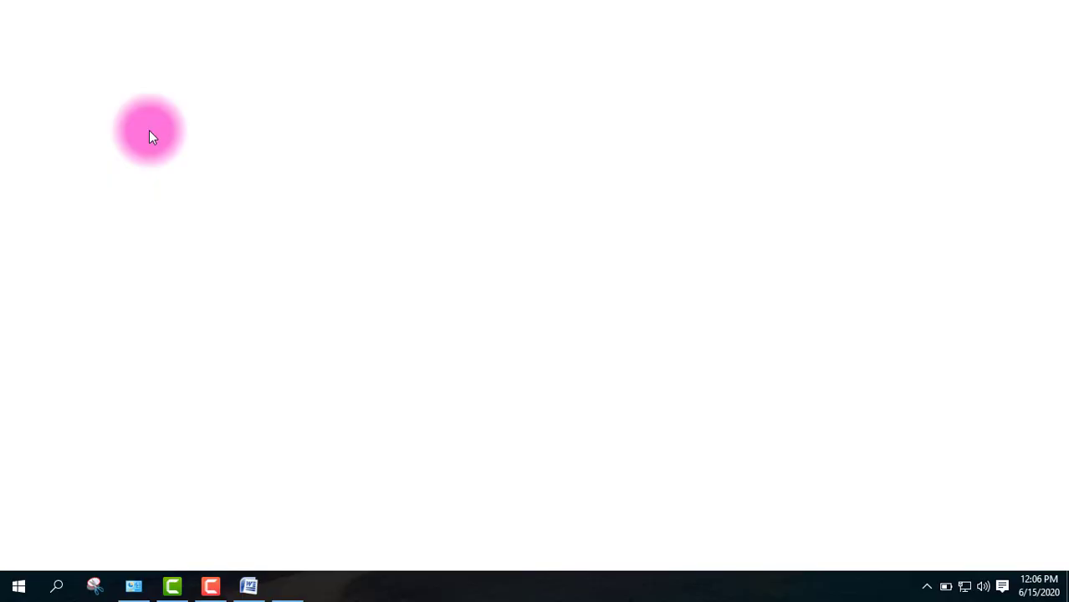
pyautogui.click(326, 74)
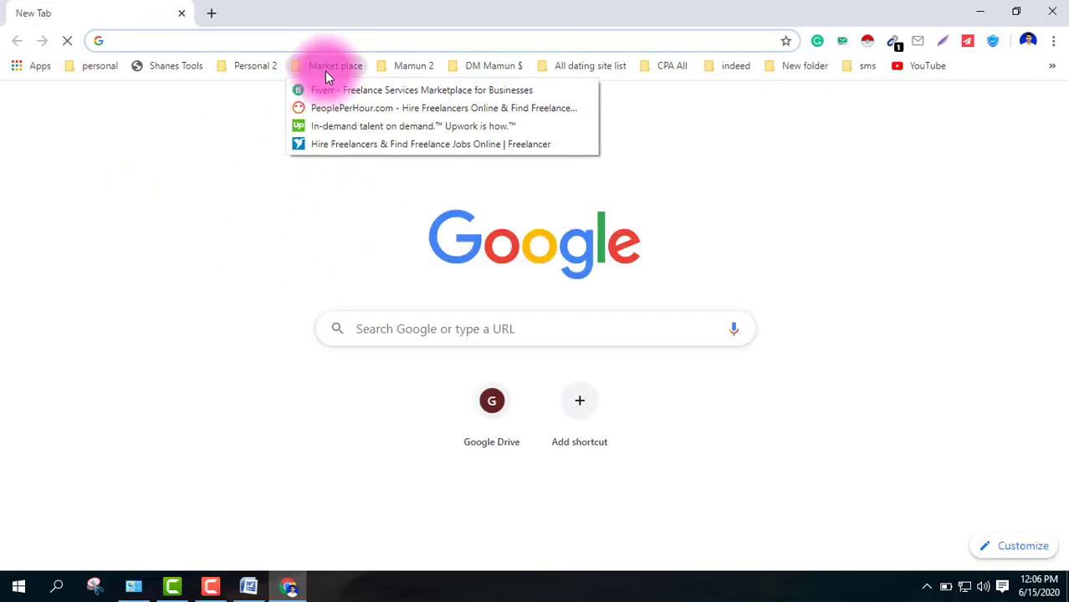
pyautogui.click(343, 92)
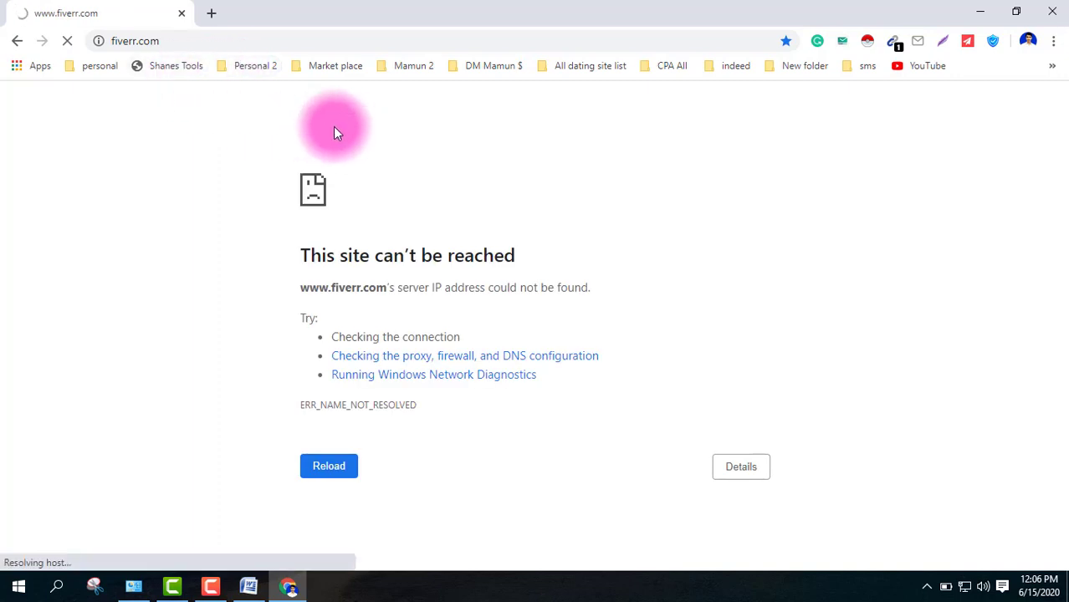
pyautogui.click(210, 585)
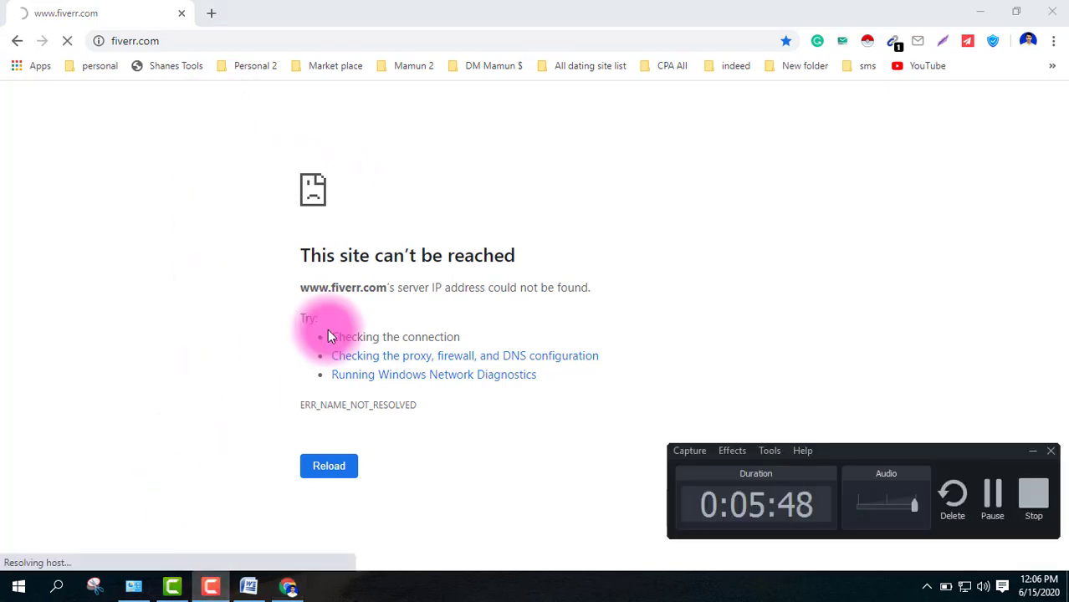
pyautogui.click(989, 484)
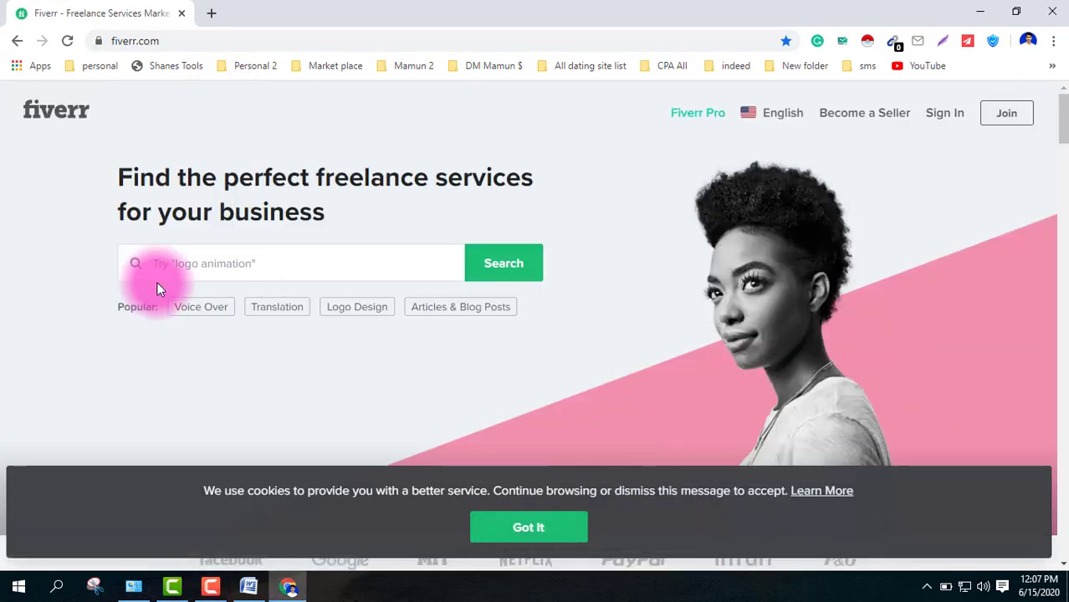
# Accept the cookie notice and search Fiverr services for the suggested term "email collection"
pyautogui.click(273, 260)
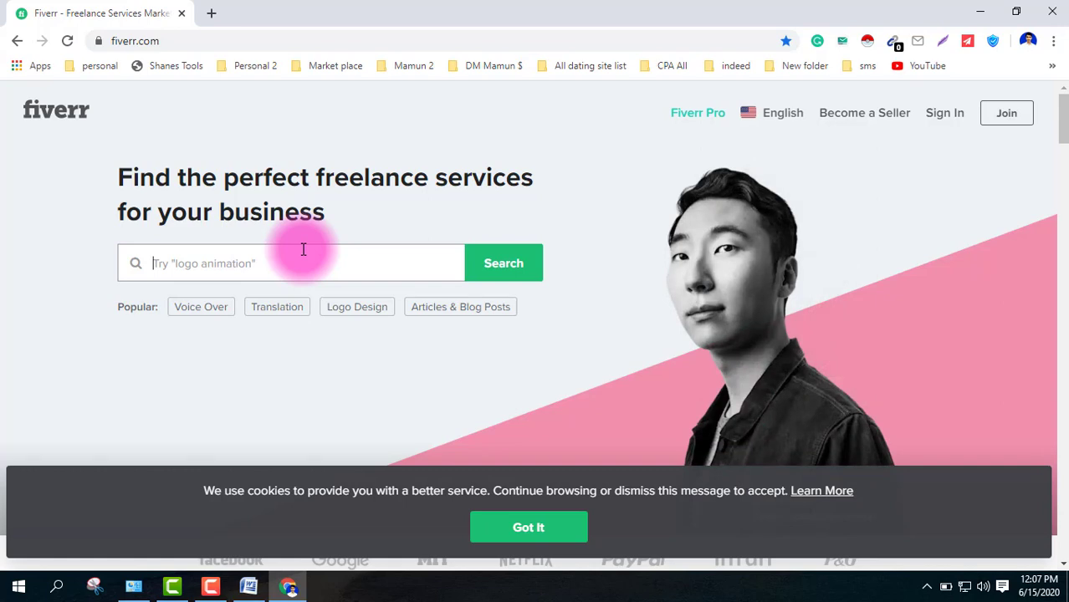
pyautogui.click(496, 542)
pyautogui.click(236, 268)
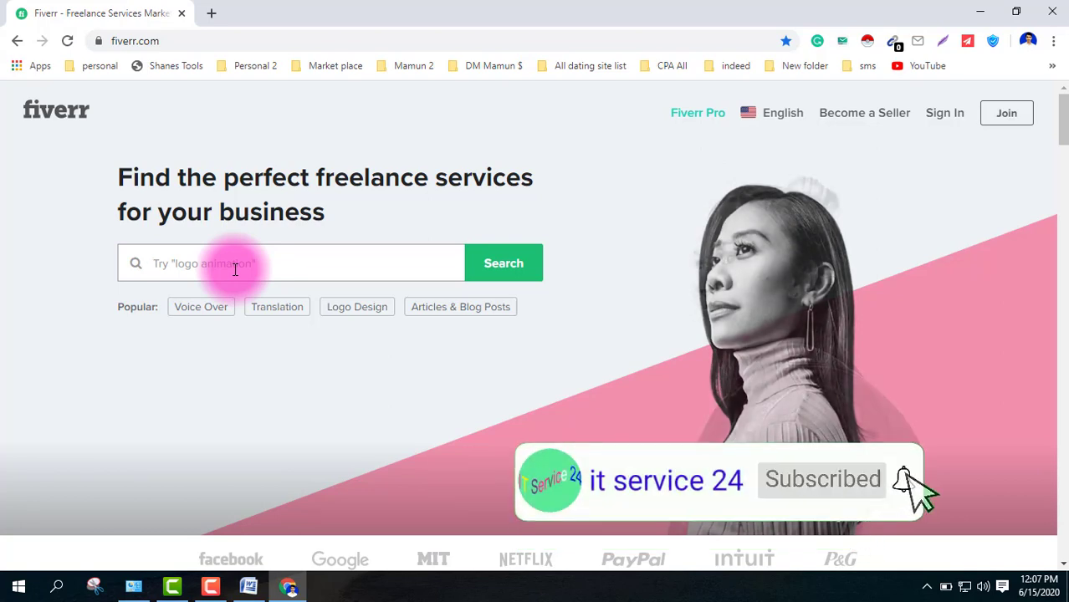
pyautogui.write('email')
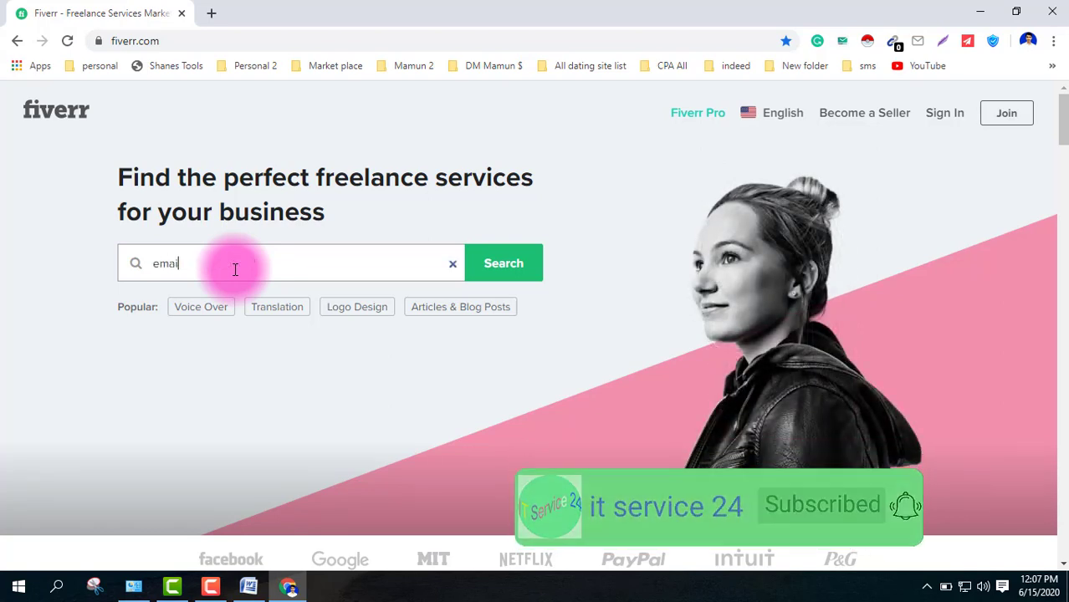
pyautogui.write(' ca')
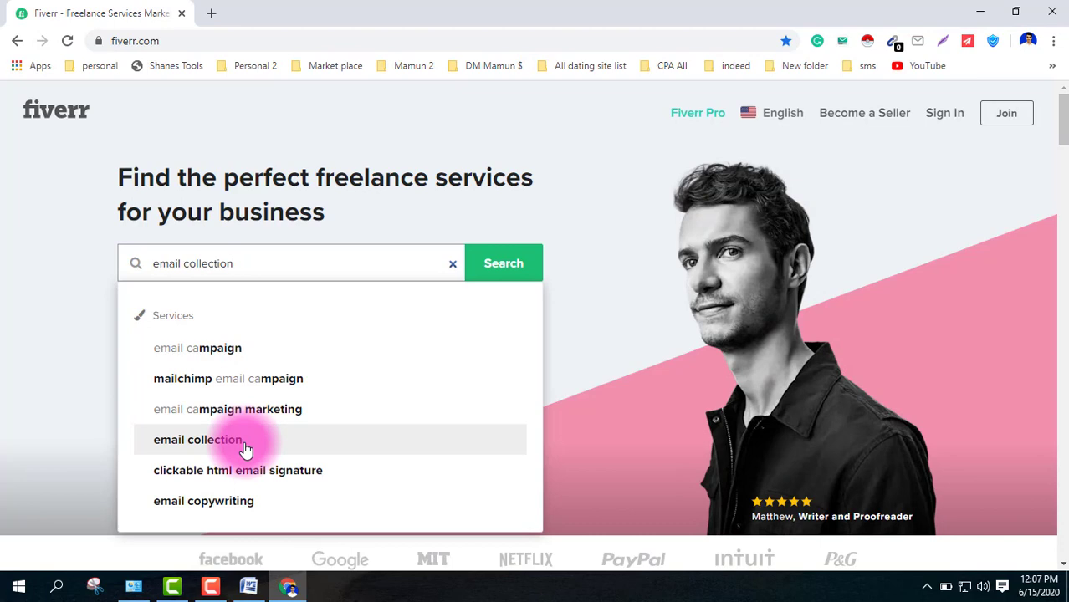
pyautogui.click(271, 435)
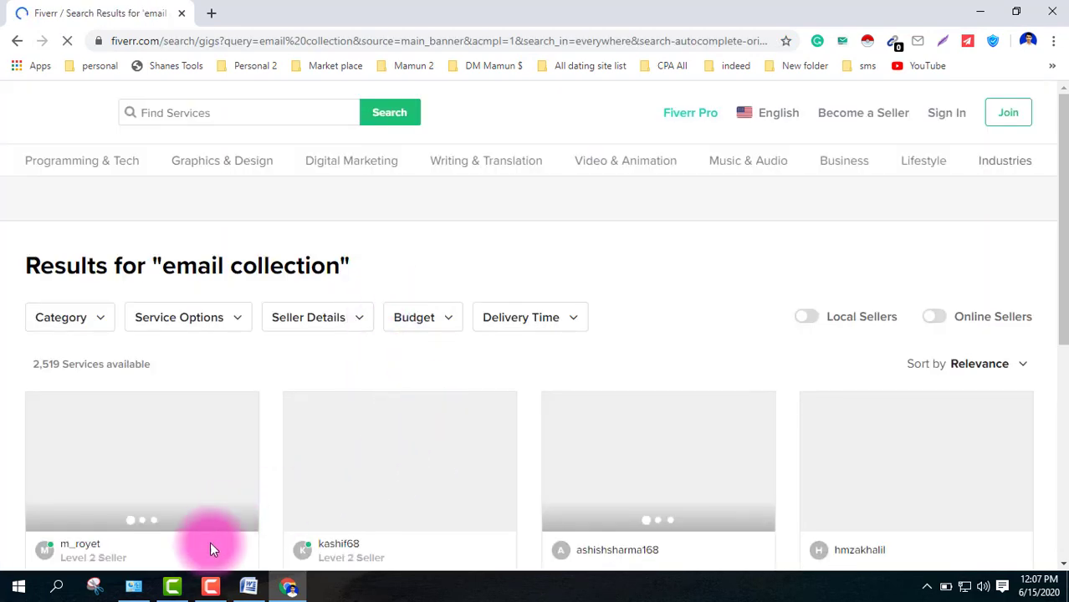
pyautogui.click(210, 585)
pyautogui.click(993, 496)
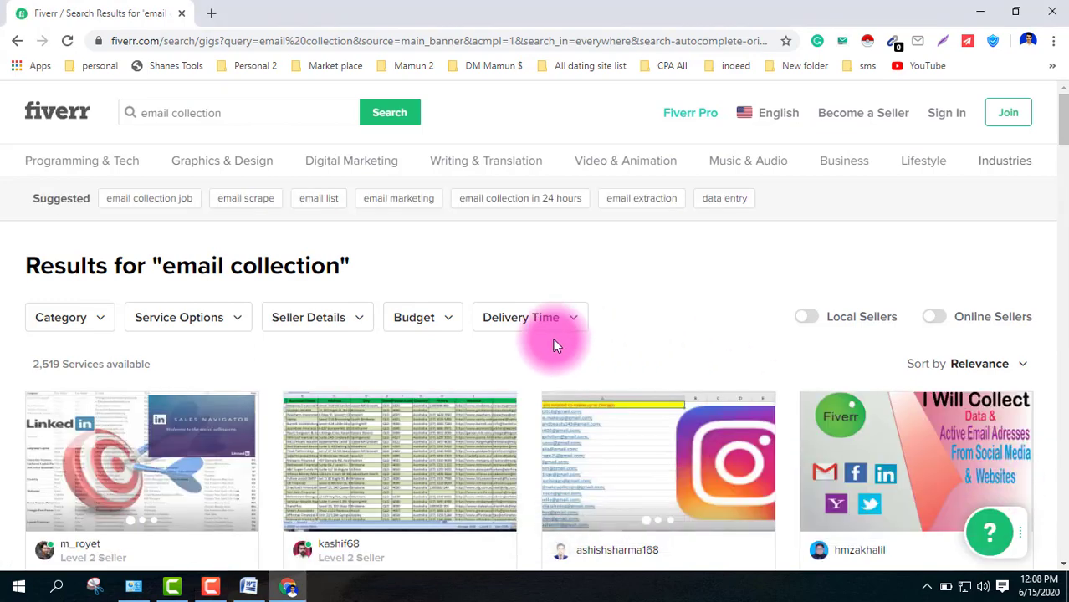
# Look through the "email collection" gigs, examining their titles, ratings, review counts and starting prices
pyautogui.moveTo(163, 266); pyautogui.dragTo(425, 266)
pyautogui.click(425, 268)
pyautogui.scroll(-3, 463, 372)
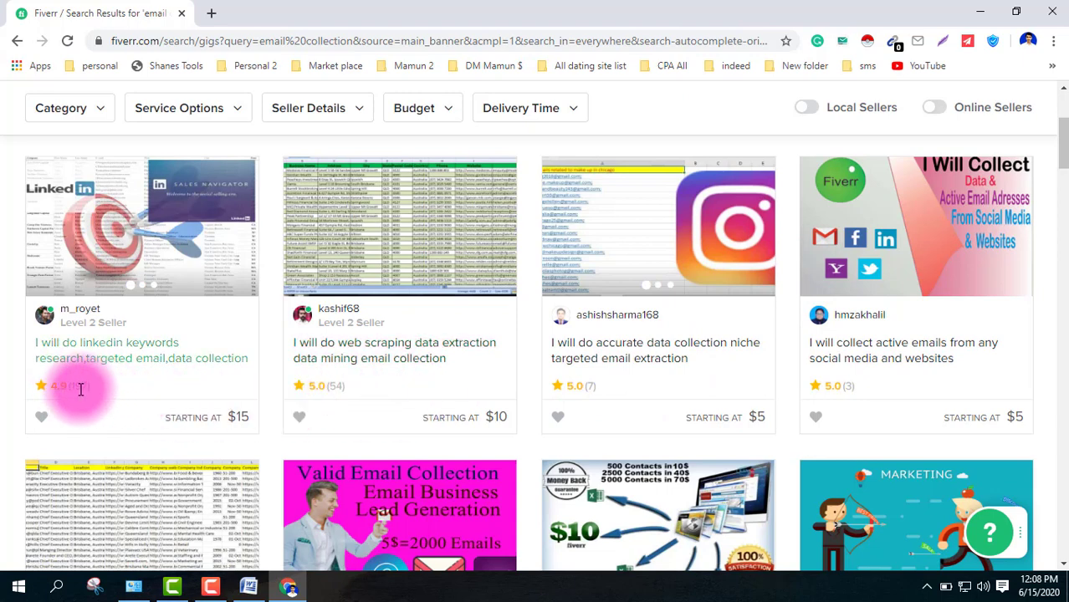
pyautogui.scroll(-1, 90, 388)
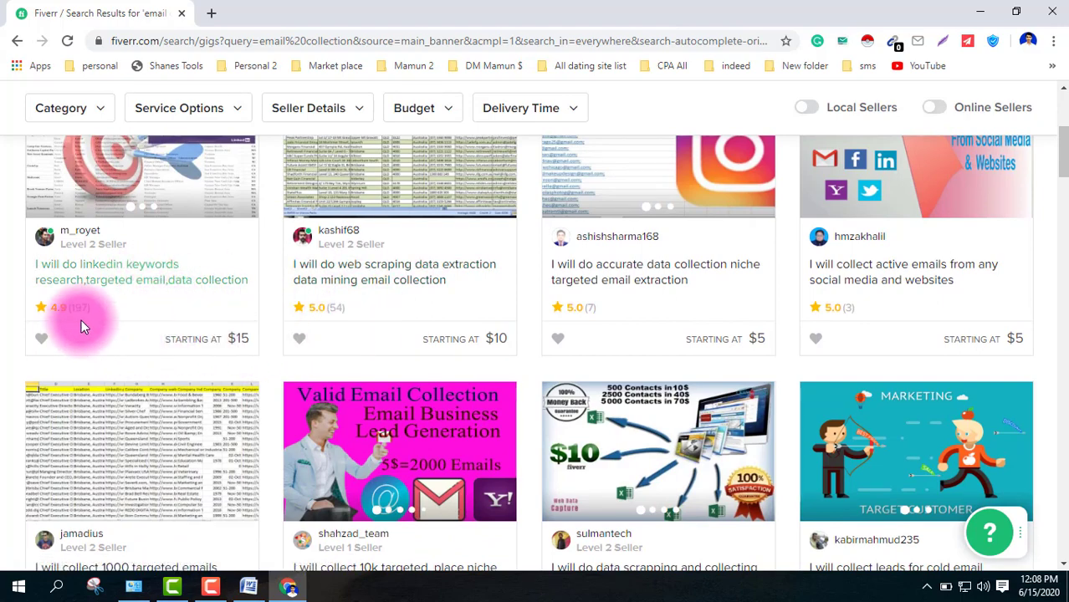
pyautogui.scroll(2, 139, 305)
pyautogui.scroll(-3, 502, 344)
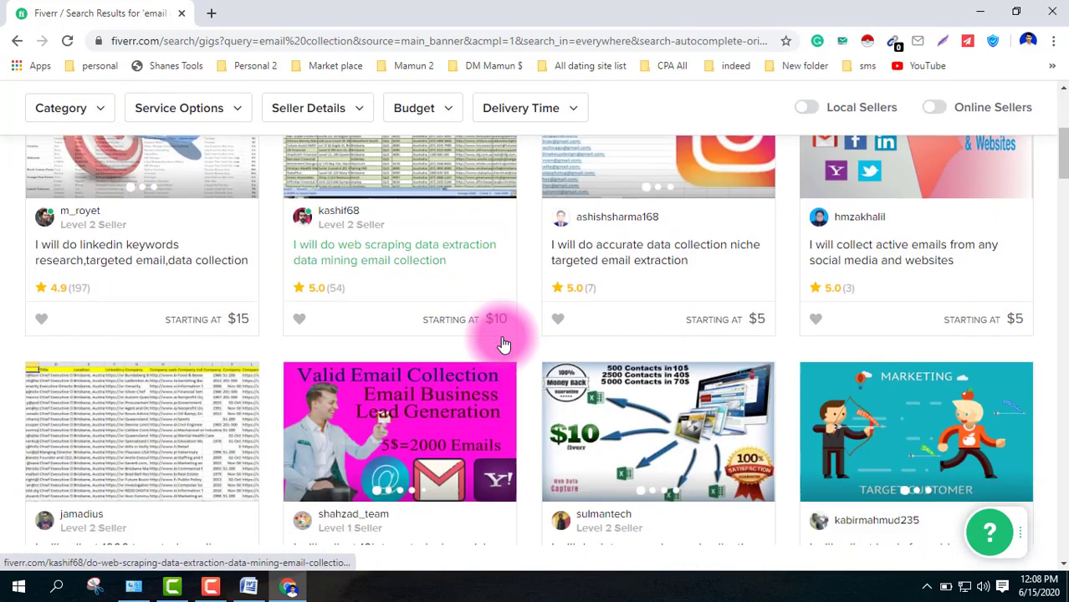
pyautogui.scroll(-2, 503, 344)
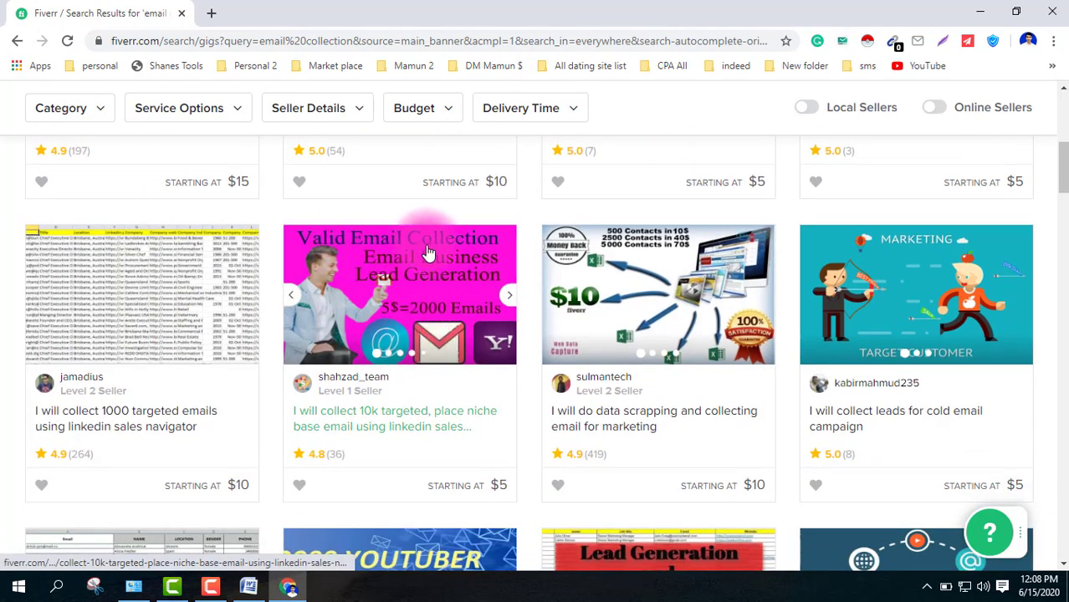
pyautogui.scroll(-1, 381, 312)
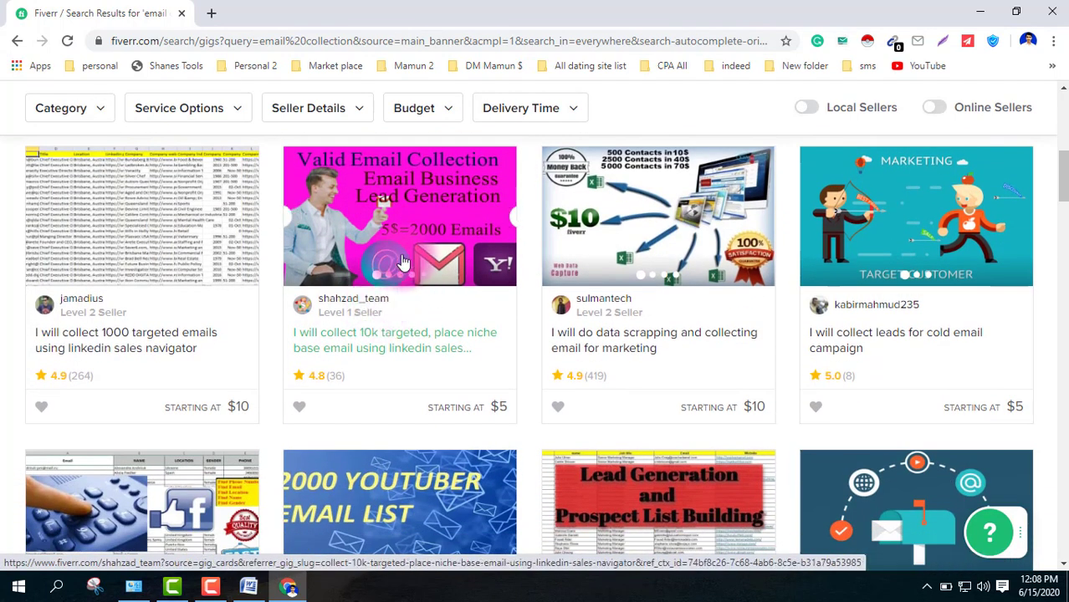